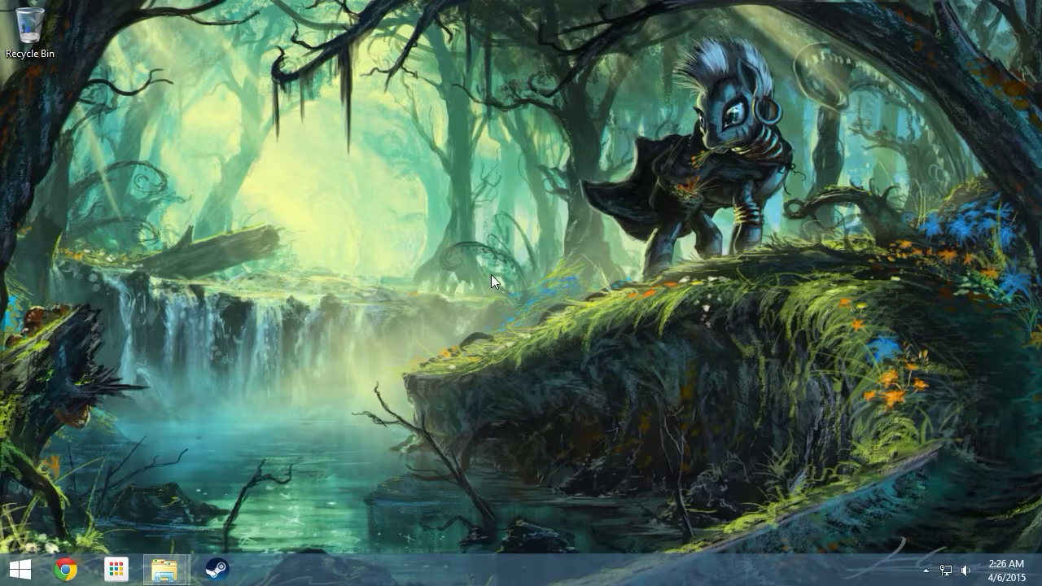
# Open tf2_textures_dir.vpk from the Team Fortress 2 tf folder in GCFScape
pyautogui.moveTo(166, 570)
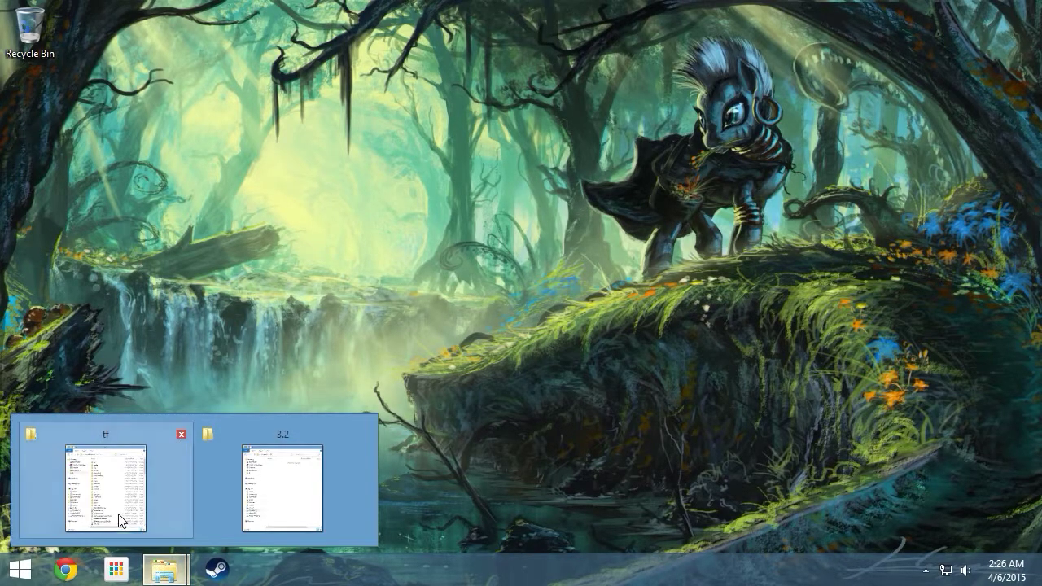
pyautogui.click(114, 484)
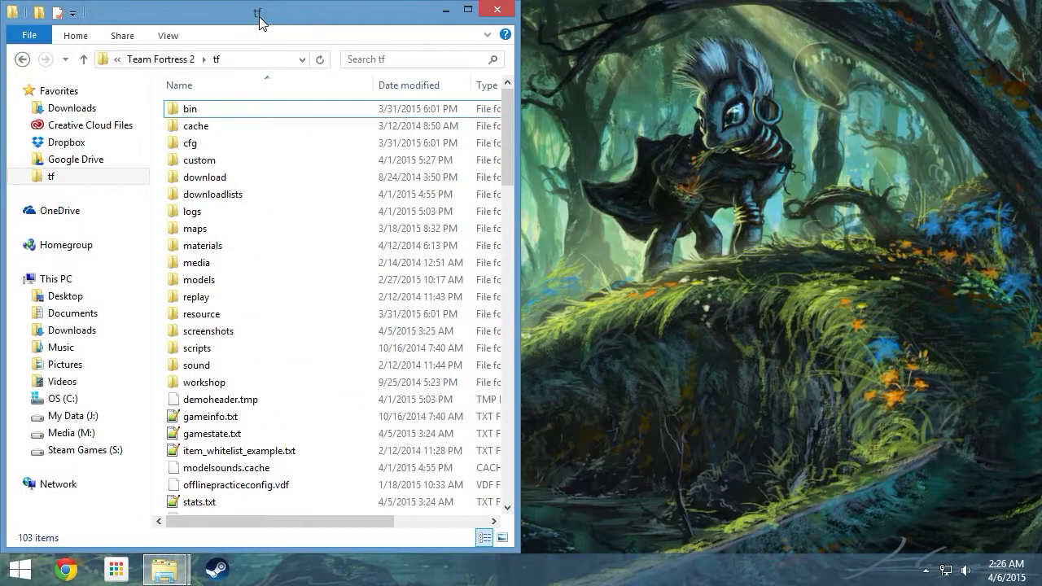
pyautogui.scroll(-7, 345, 263)
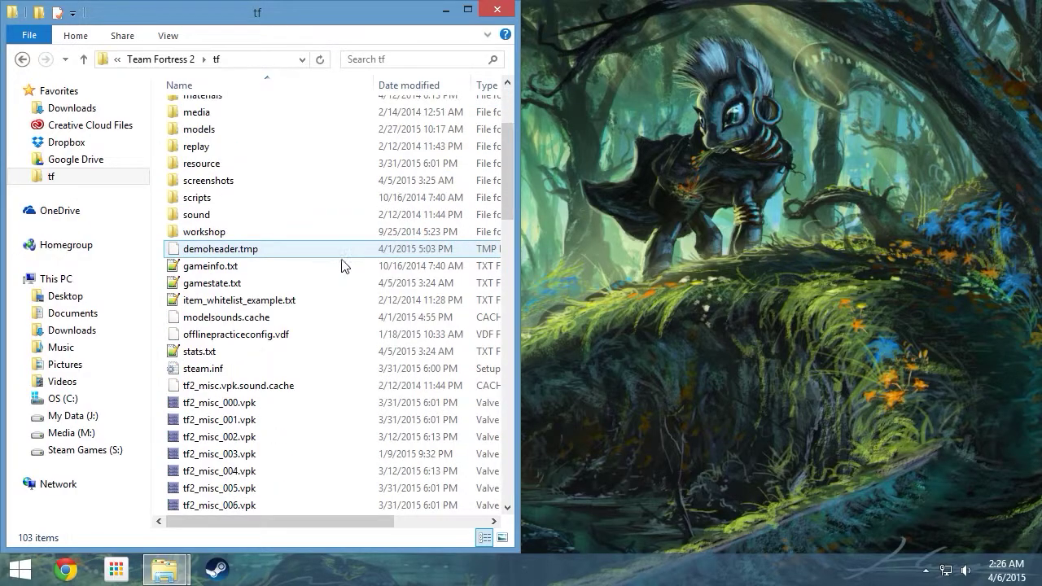
pyautogui.scroll(-13, 293, 274)
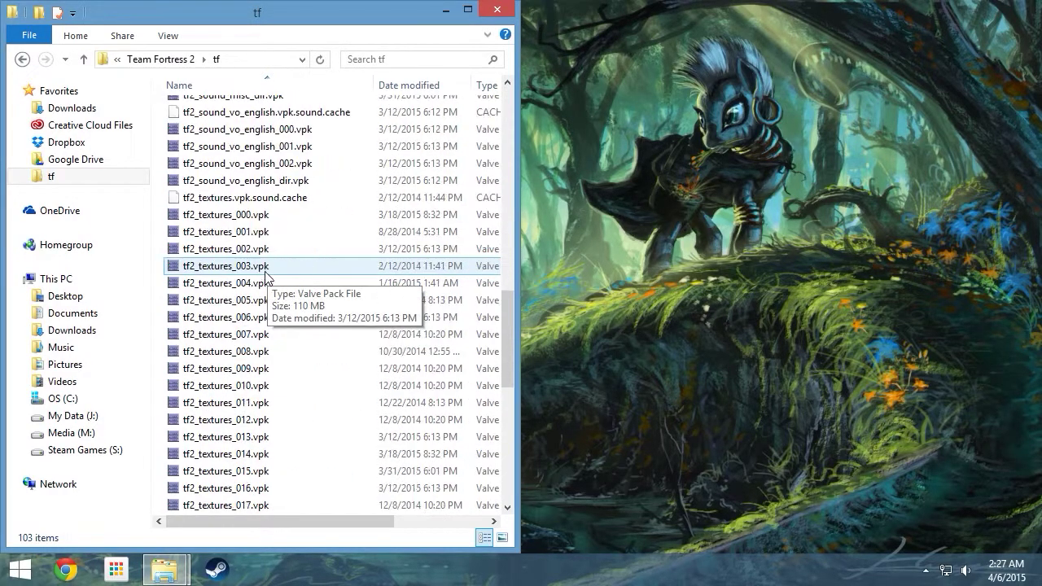
pyautogui.scroll(-6, 274, 277)
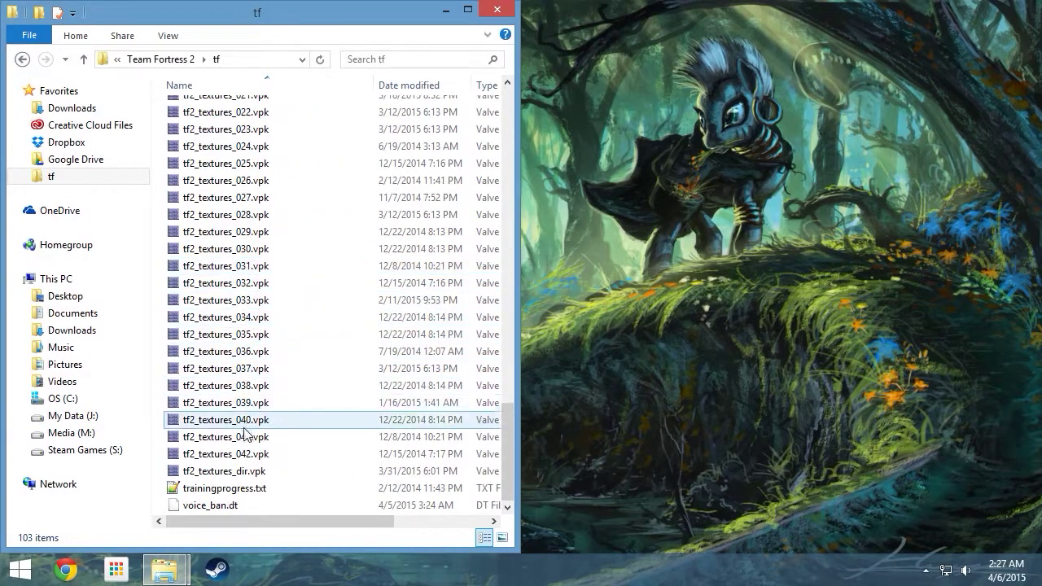
pyautogui.doubleClick(227, 472)
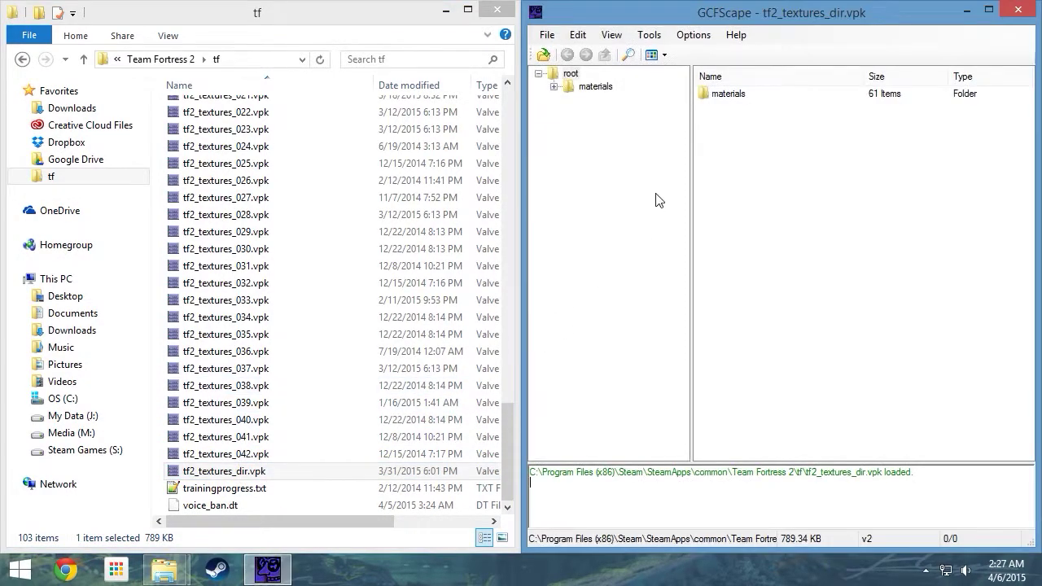
# Open the package's materials folder and go into its models subfolder
pyautogui.doubleClick(731, 95)
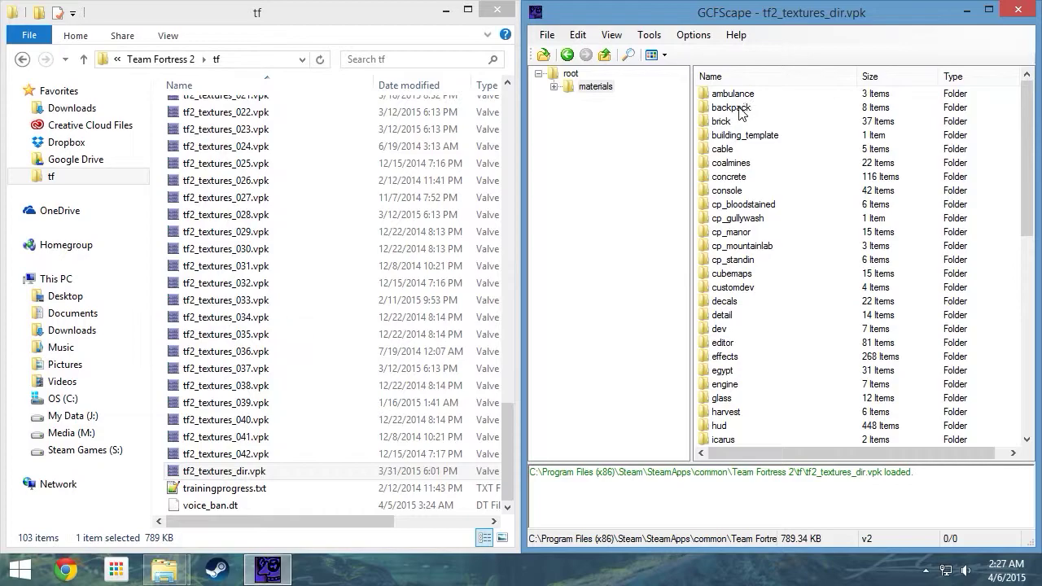
pyautogui.click(745, 108)
pyautogui.click(769, 108)
pyautogui.scroll(-9, 768, 113)
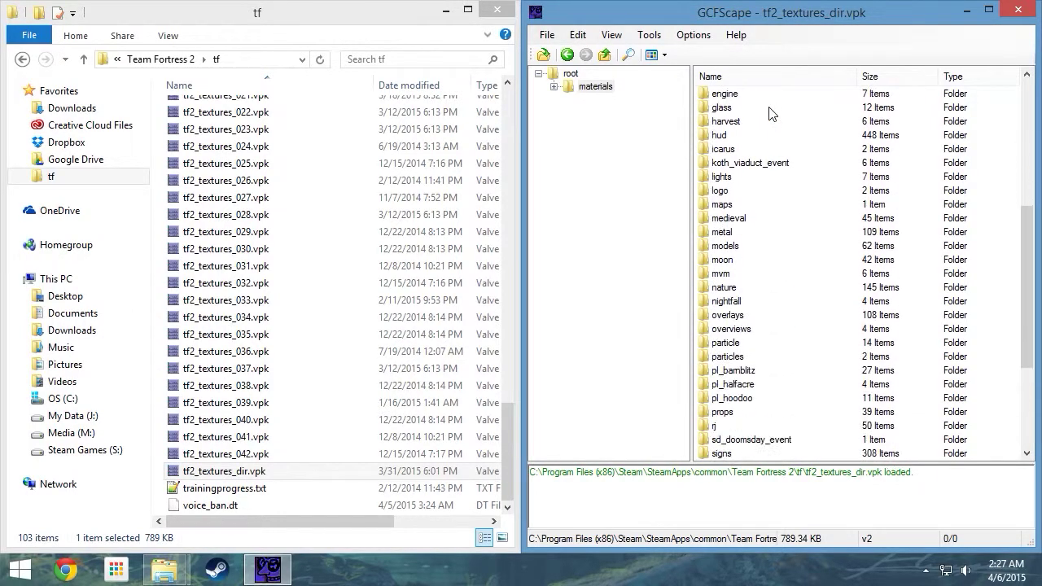
pyautogui.click(740, 316)
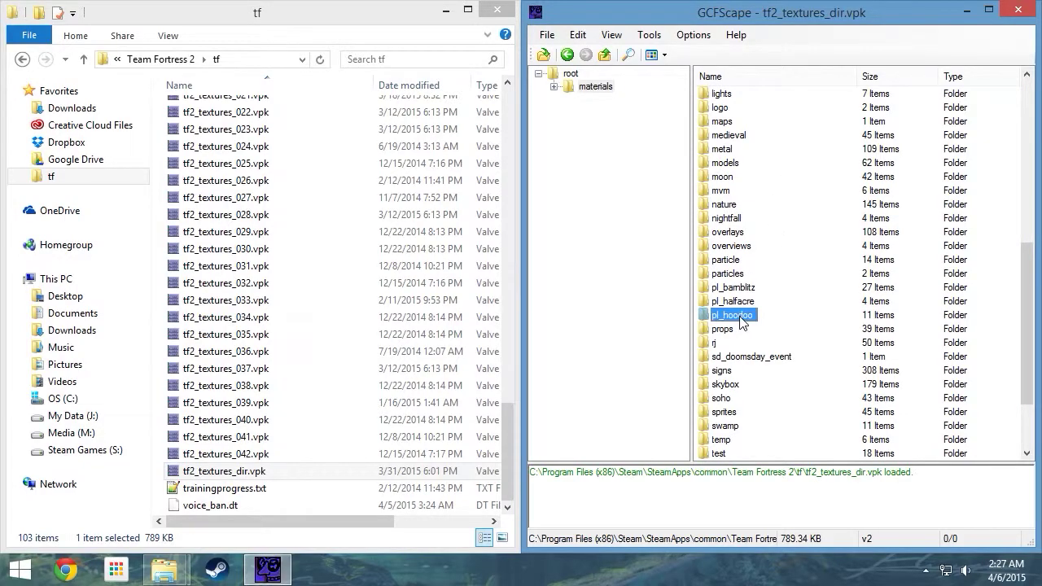
pyautogui.click(769, 323)
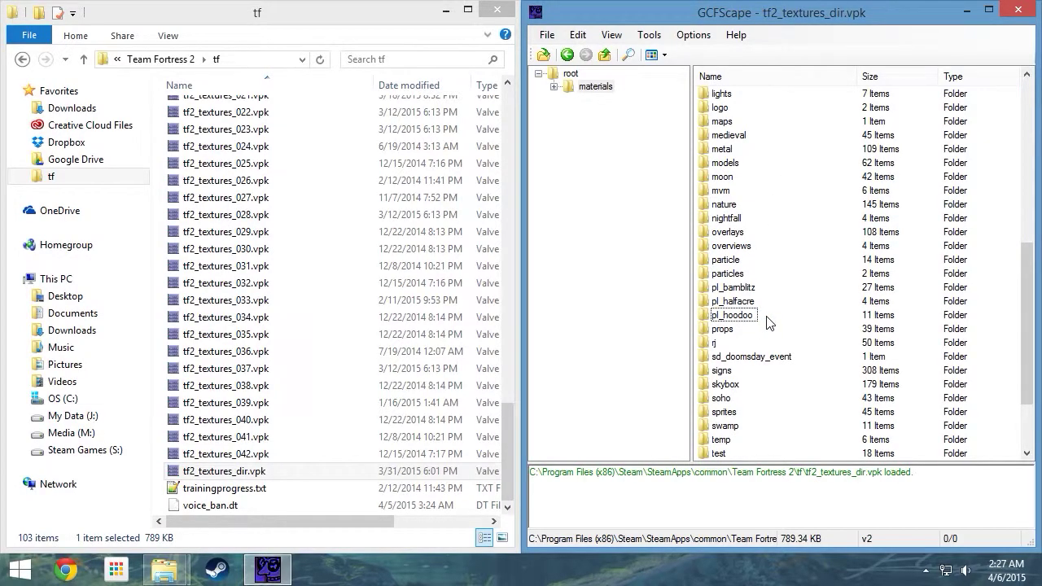
pyautogui.doubleClick(734, 166)
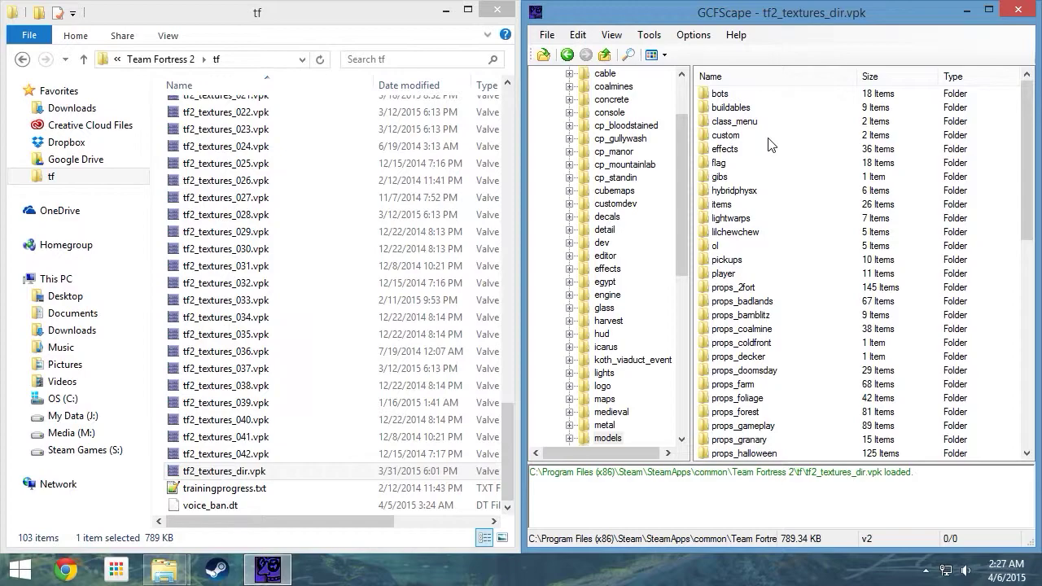
# Open the weapons folder inside models
pyautogui.click(730, 277)
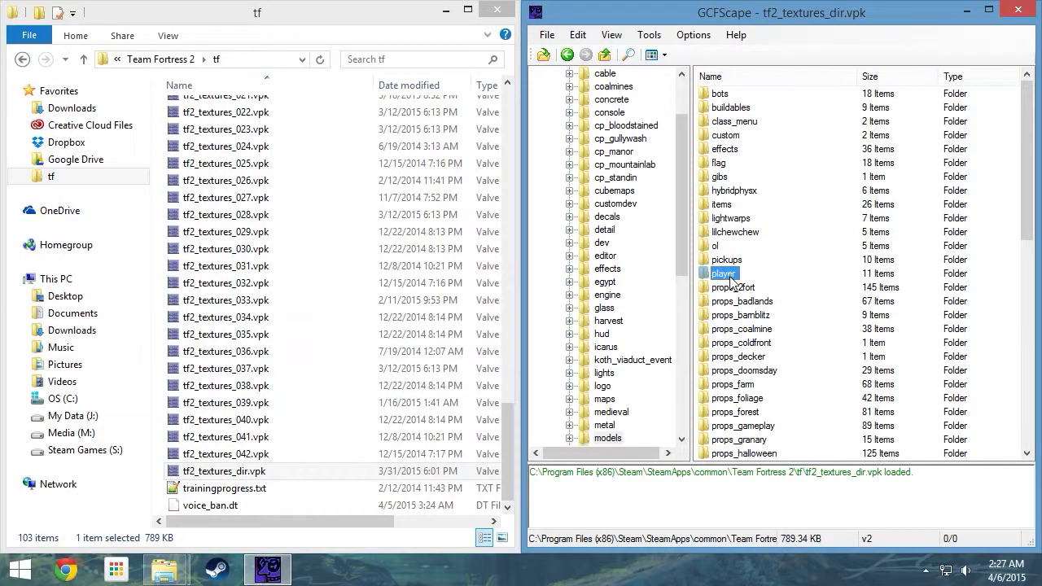
pyautogui.doubleClick(732, 280)
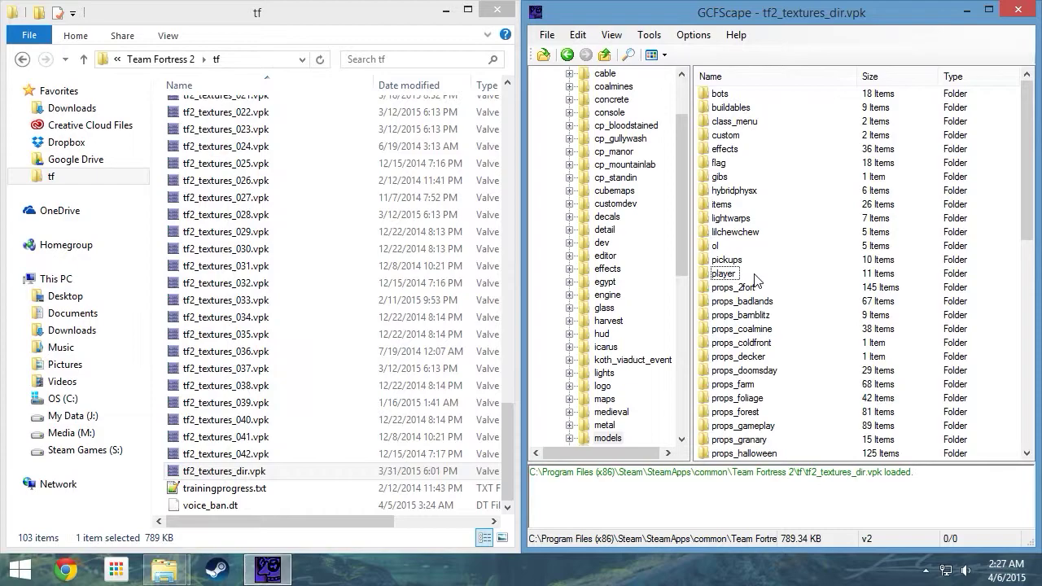
pyautogui.scroll(-12, 755, 281)
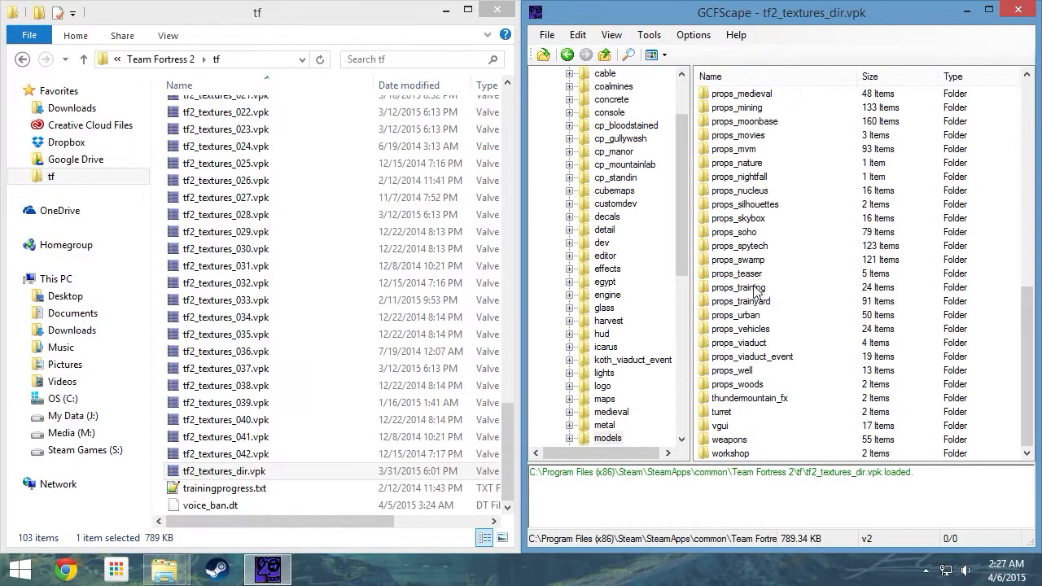
pyautogui.doubleClick(742, 440)
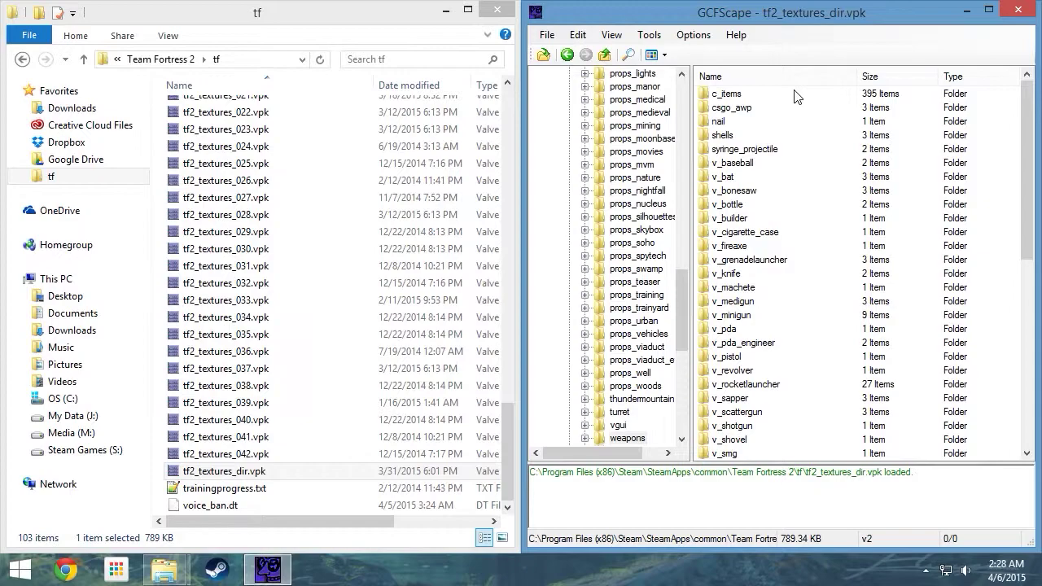
# Look through the weapon subfolders and open the c_items folder
pyautogui.scroll(-4, 795, 97)
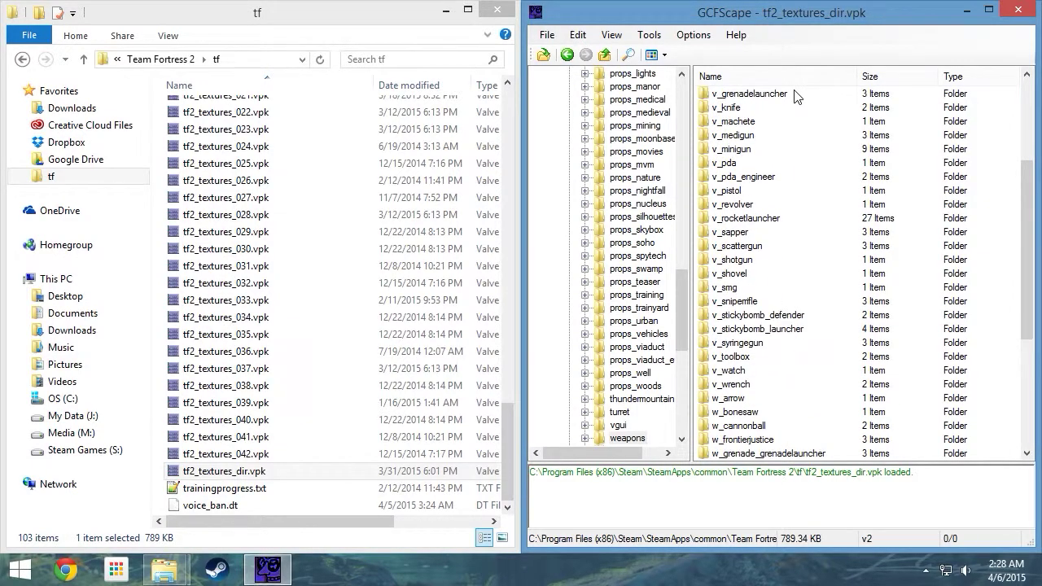
pyautogui.scroll(-2, 796, 97)
pyautogui.scroll(-3, 795, 96)
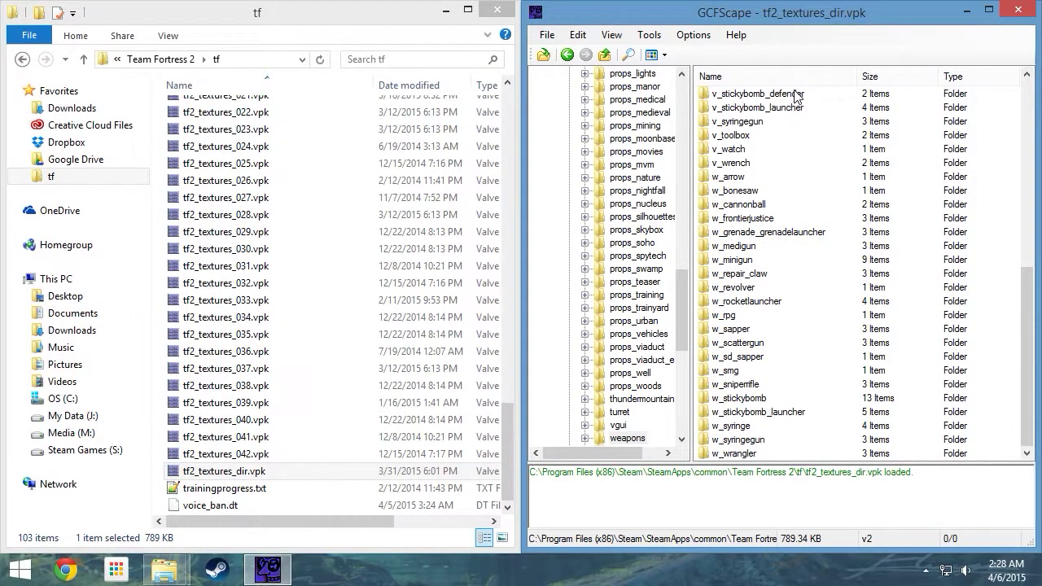
pyautogui.scroll(2, 795, 97)
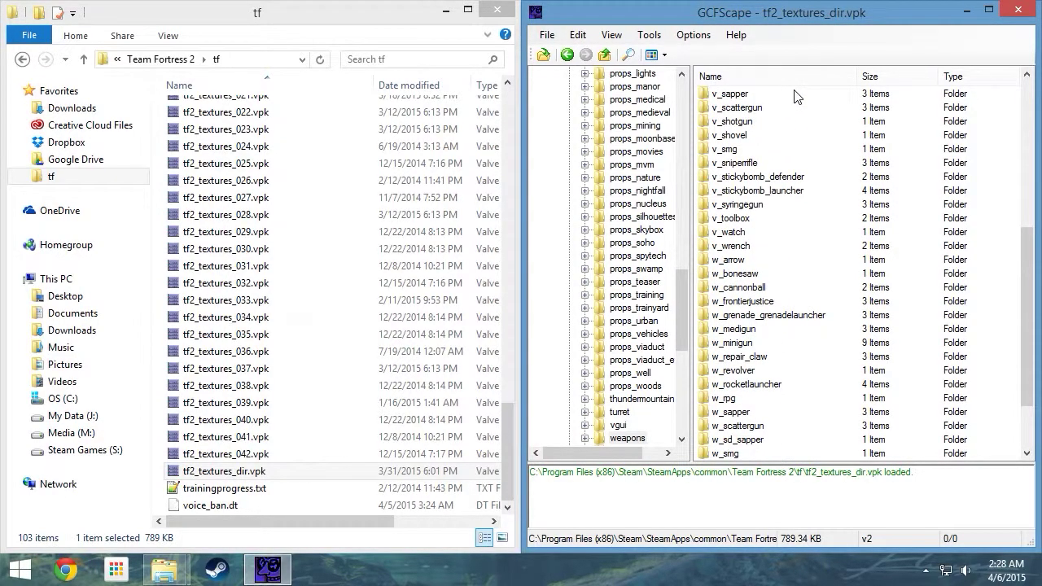
pyautogui.scroll(4, 795, 97)
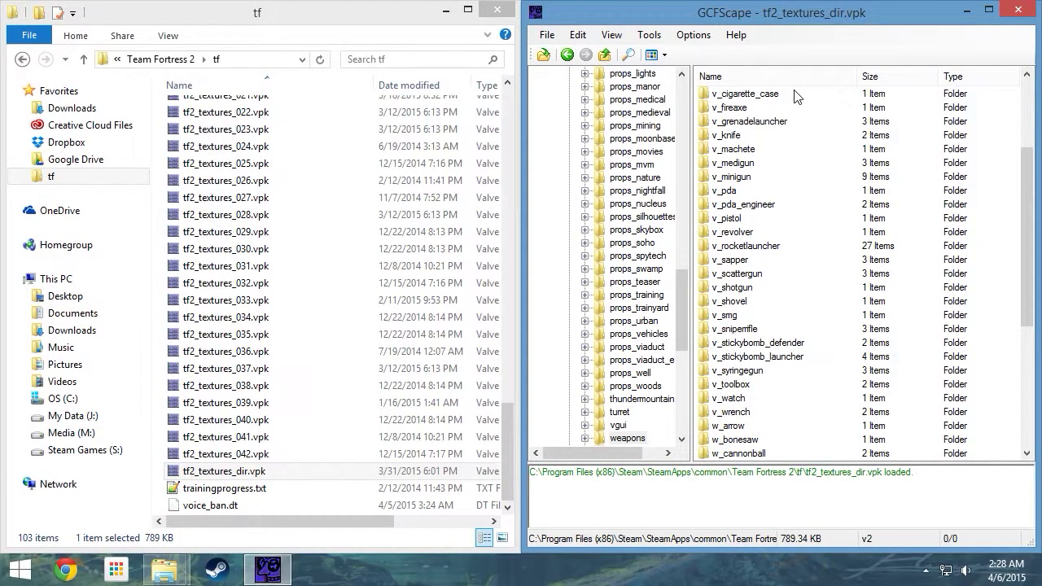
pyautogui.scroll(4, 796, 97)
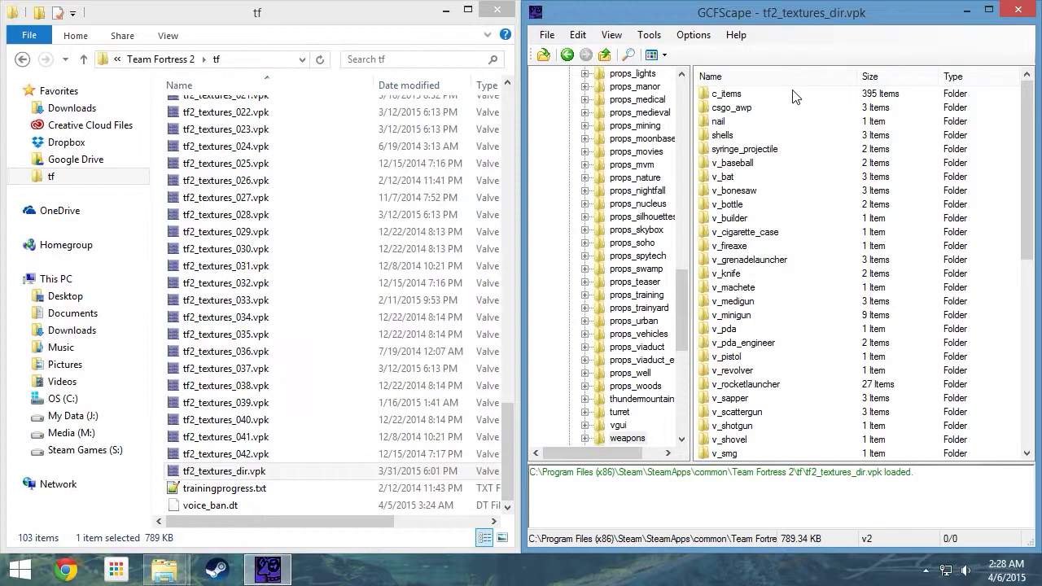
pyautogui.click(732, 94)
pyautogui.doubleClick(732, 95)
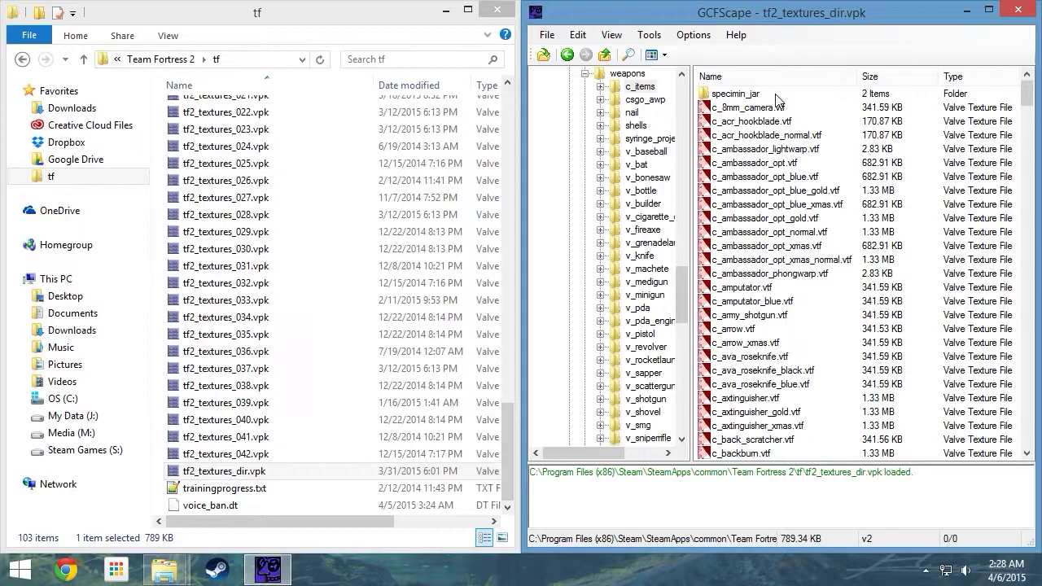
# Examine the weapon texture files in c_items and locate c_jag.vtf and c_leechgun.vtf
pyautogui.scroll(-20, 776, 99)
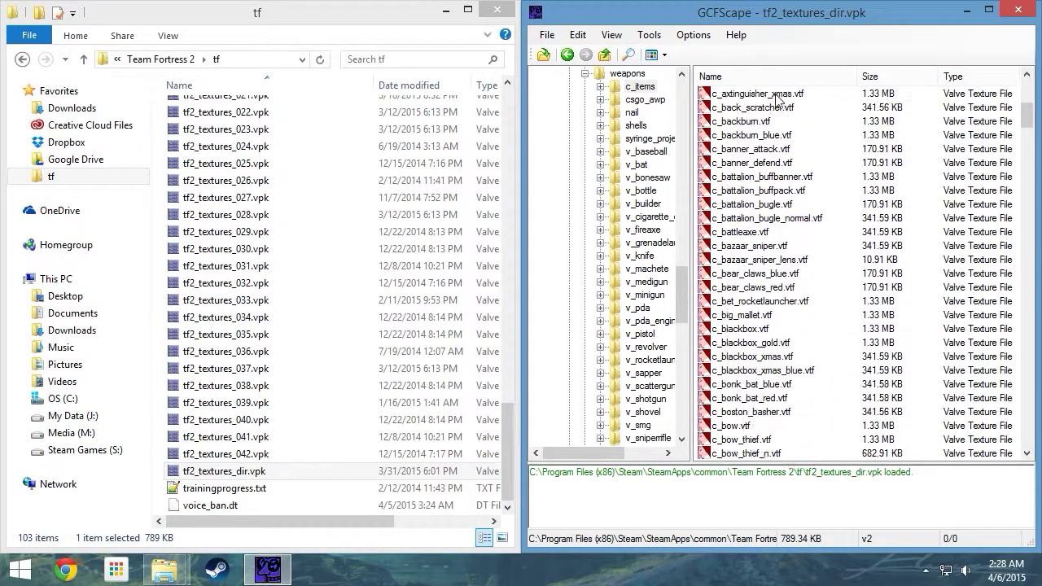
pyautogui.scroll(-20, 775, 99)
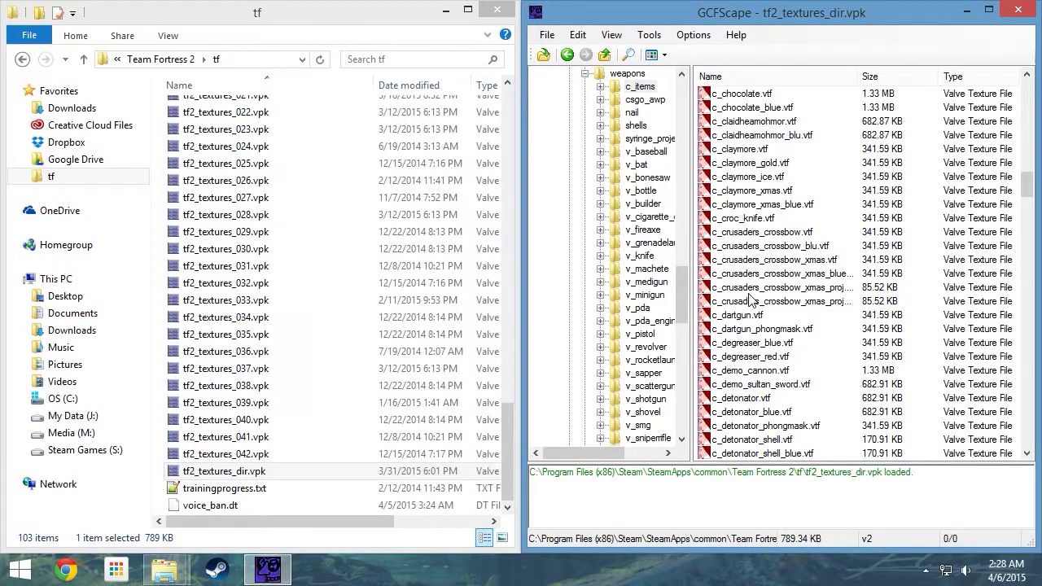
pyautogui.scroll(-12, 750, 305)
pyautogui.scroll(-20, 750, 304)
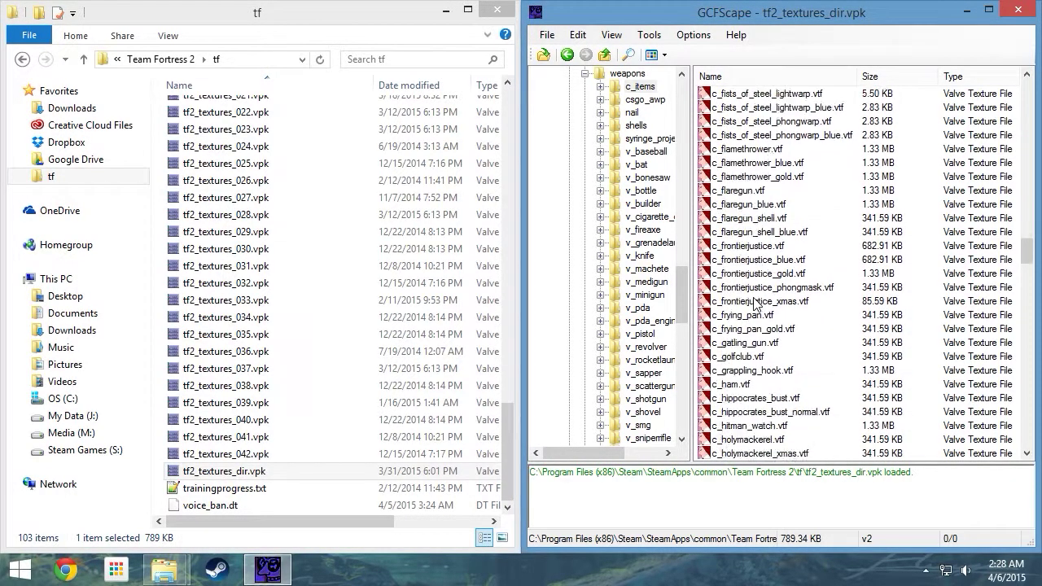
pyautogui.scroll(-1, 754, 304)
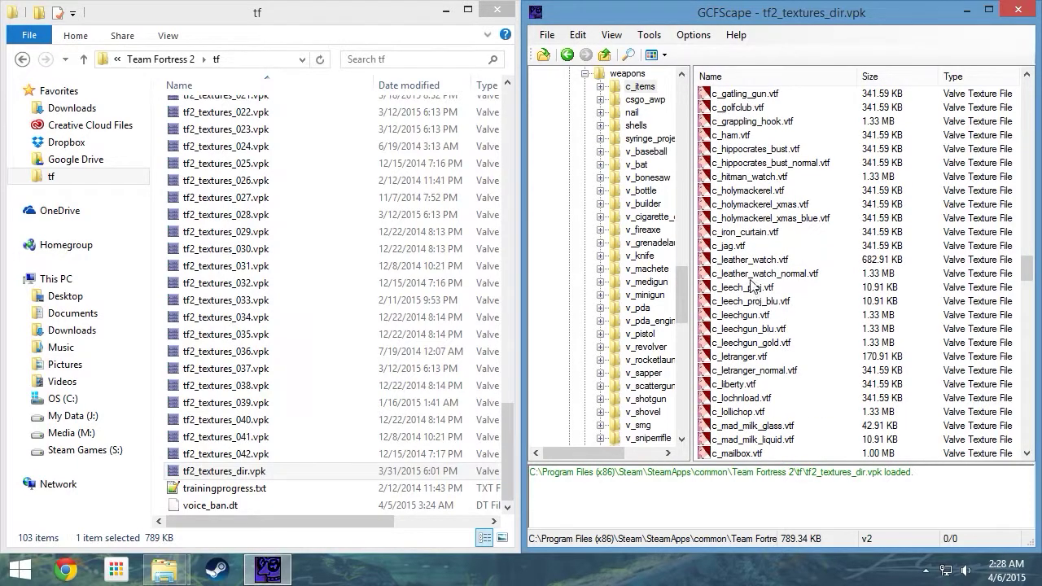
pyautogui.click(737, 247)
pyautogui.scroll(-1, 737, 255)
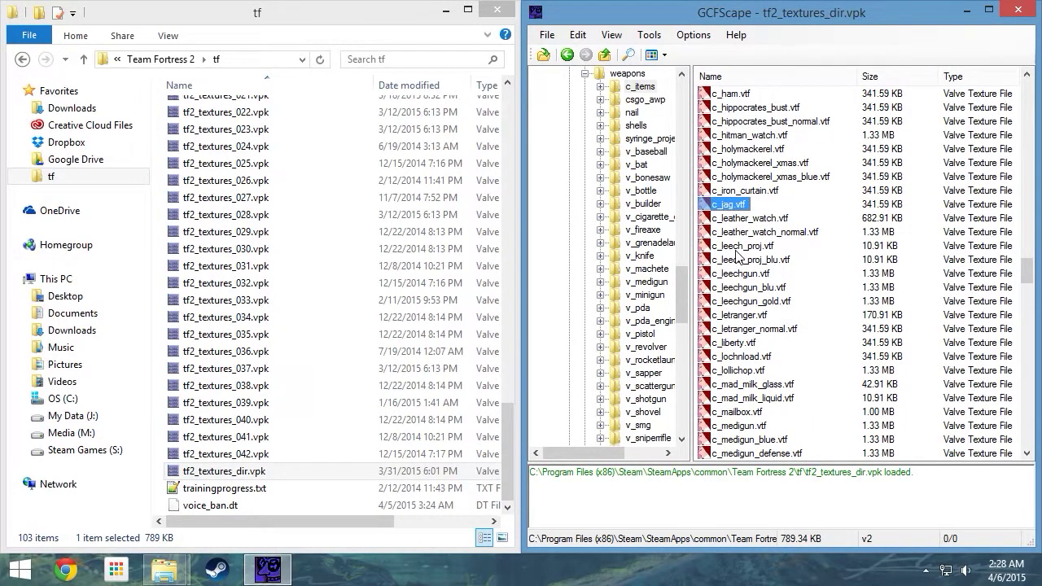
pyautogui.click(768, 207)
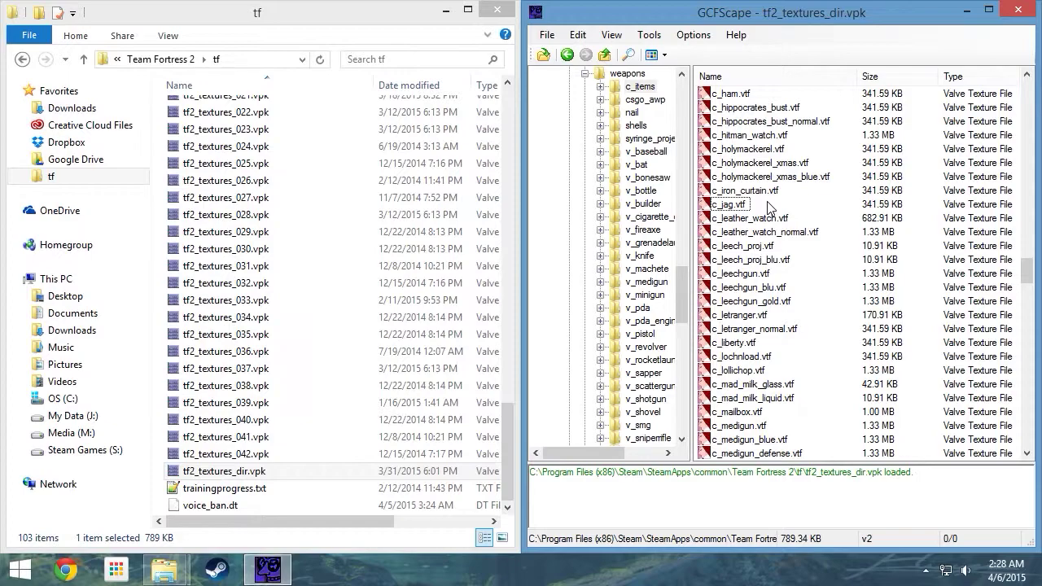
pyautogui.click(763, 275)
pyautogui.click(786, 278)
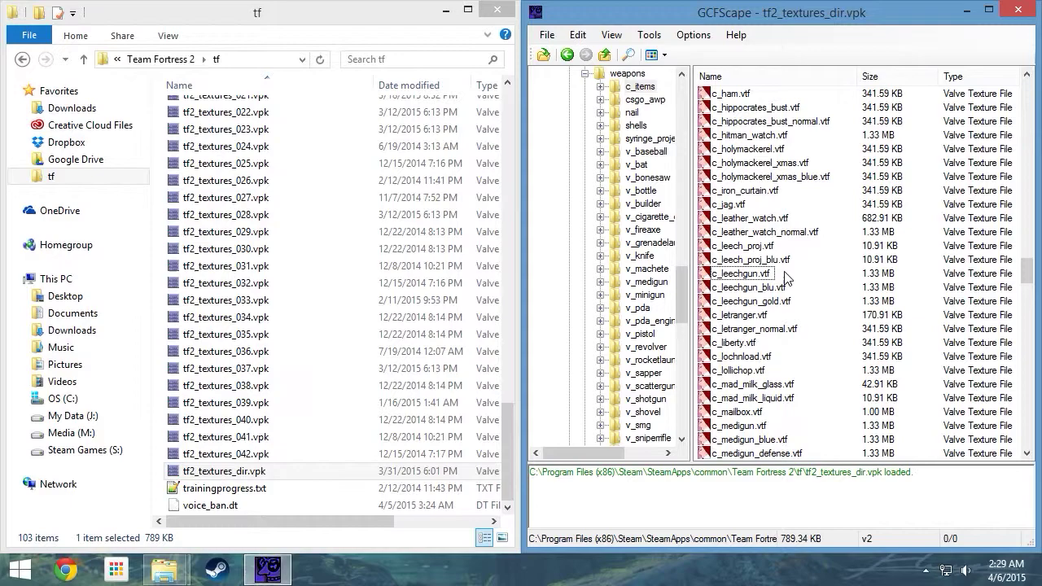
# Locate the c_pro_rifle.vtf, c_pro_smg.vtf and c_dex_revolver.vtf textures in the c_items folder
pyautogui.scroll(-10, 786, 279)
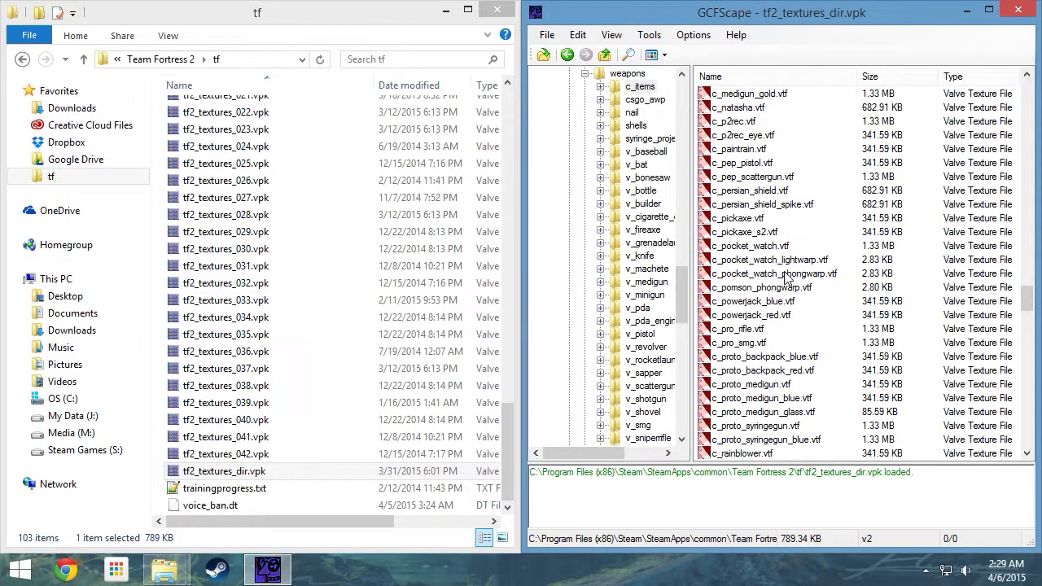
pyautogui.click(755, 329)
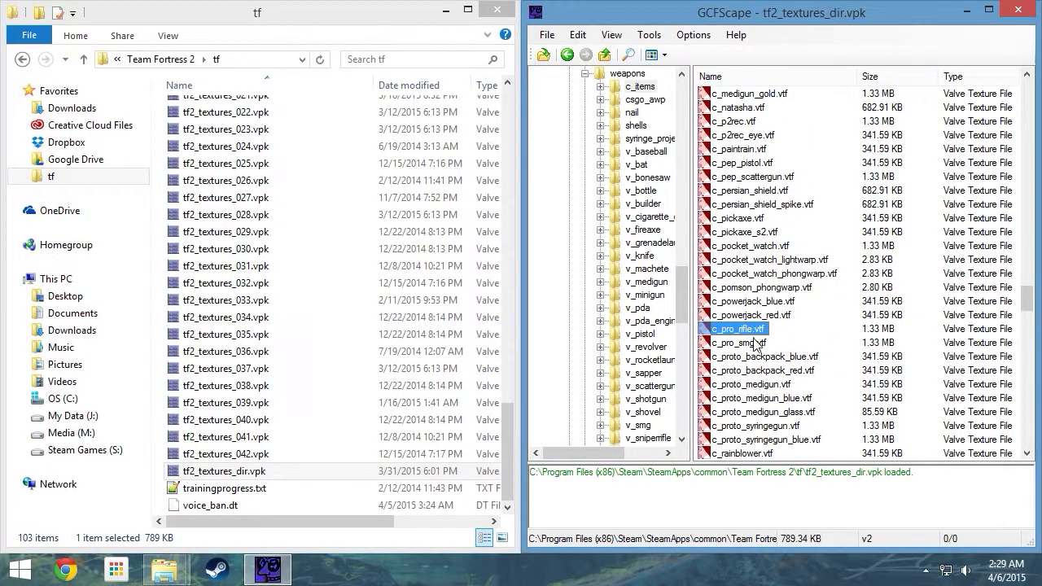
pyautogui.click(756, 342)
pyautogui.click(779, 343)
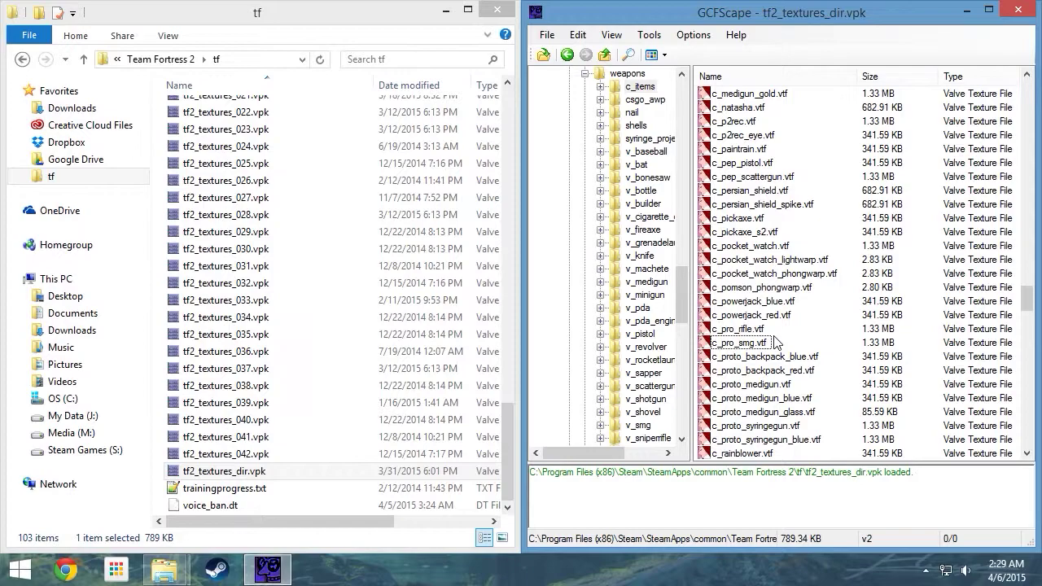
pyautogui.scroll(15, 775, 342)
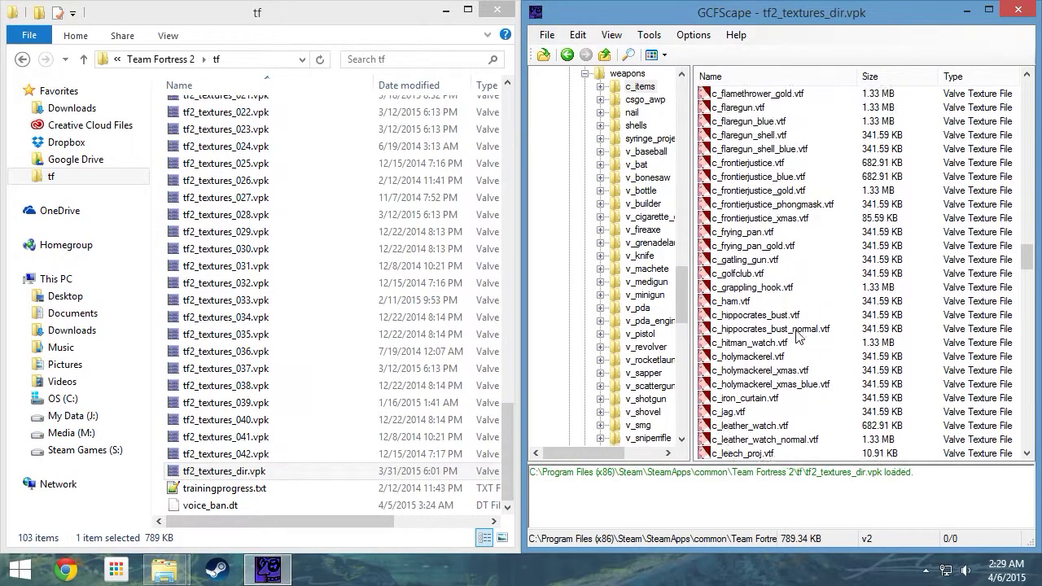
pyautogui.scroll(10, 803, 334)
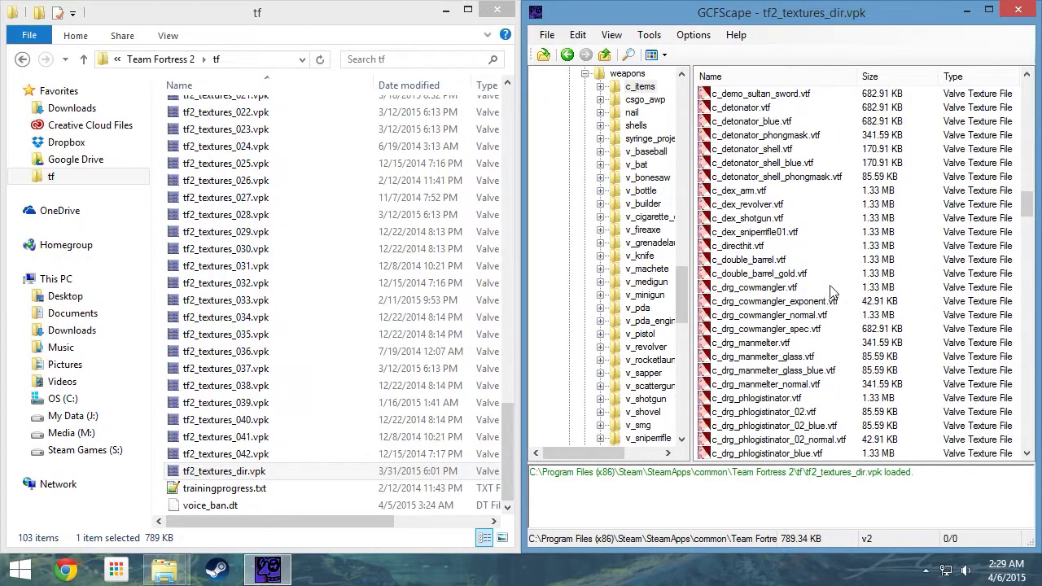
pyautogui.click(786, 204)
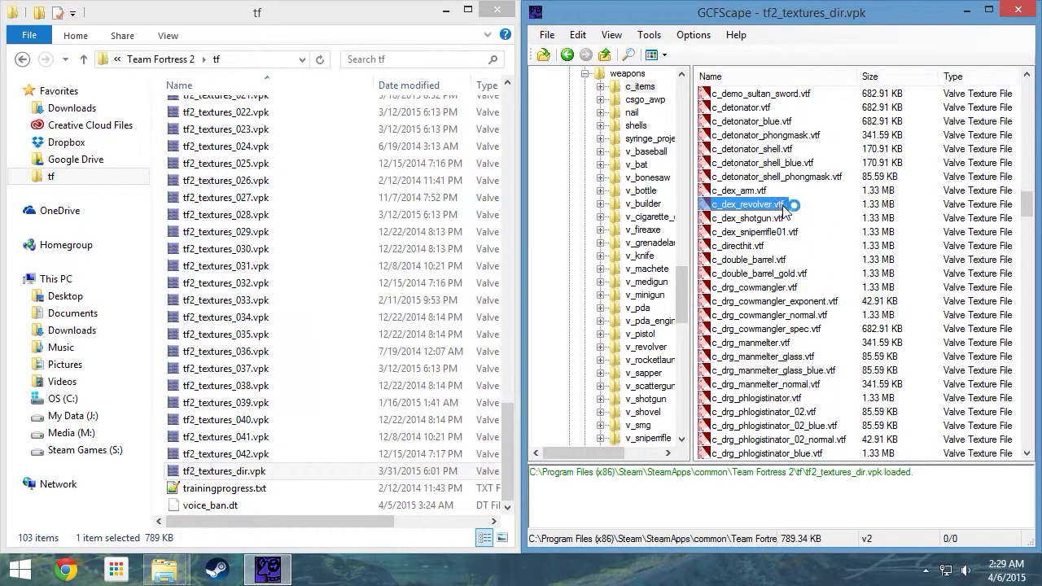
pyautogui.doubleClick(796, 209)
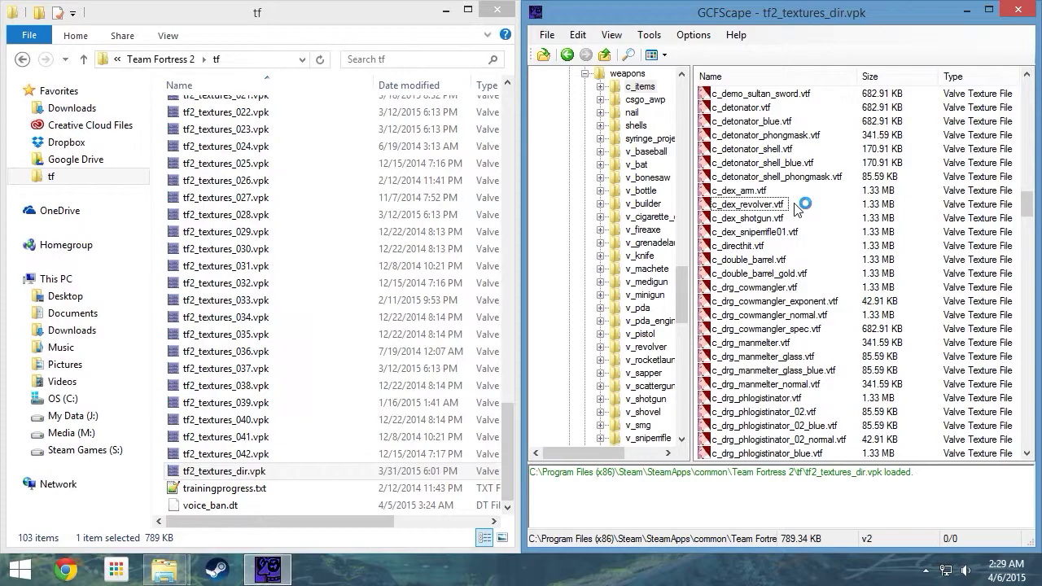
# Locate c_shogun_kunai.vtf in the c_items folder, preview the texture in VTFEdit and close the preview
pyautogui.scroll(-15, 797, 209)
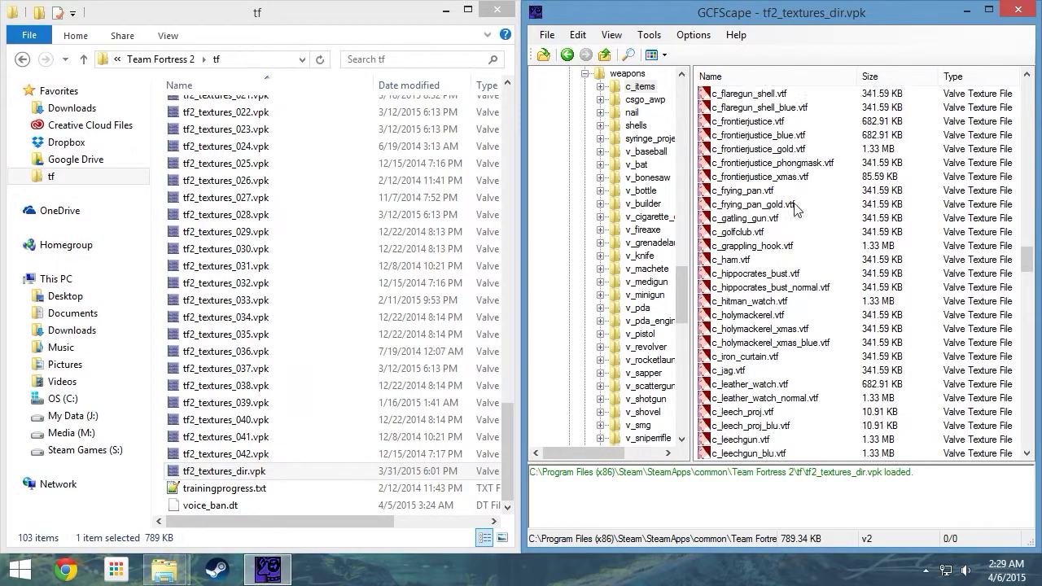
pyautogui.scroll(-20, 796, 210)
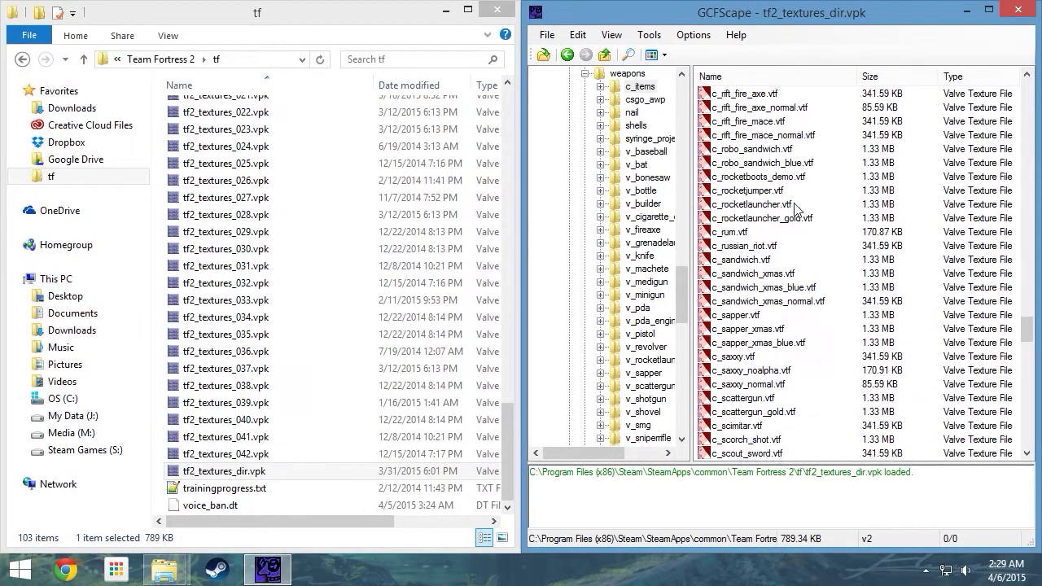
pyautogui.scroll(-7, 797, 209)
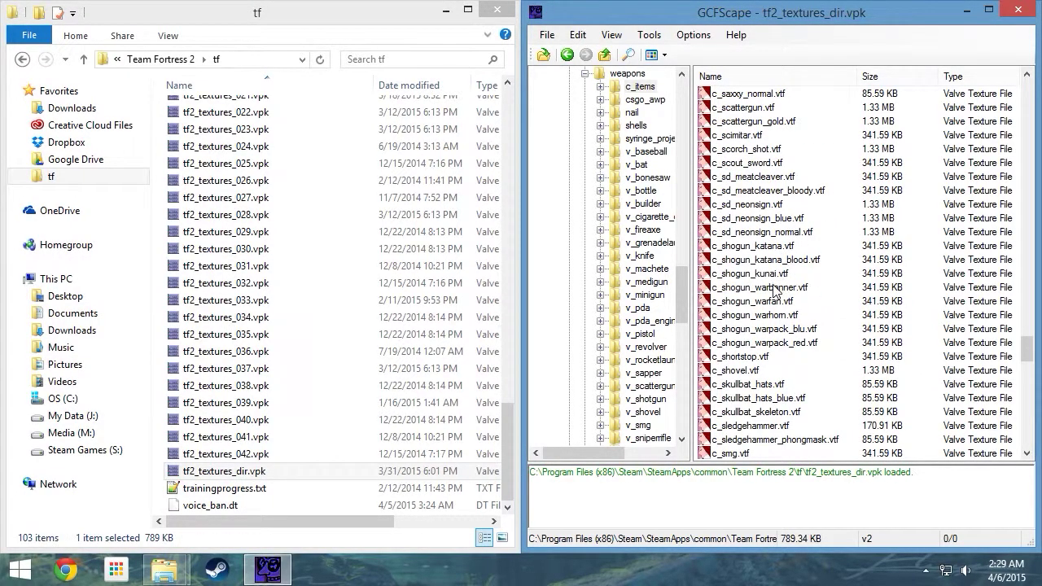
pyautogui.click(773, 275)
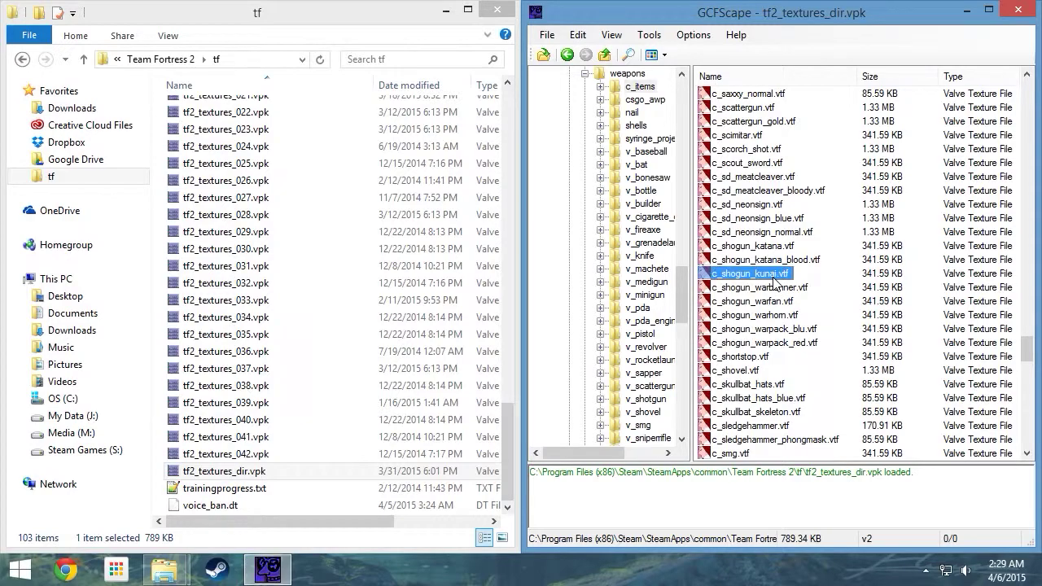
pyautogui.doubleClick(775, 275)
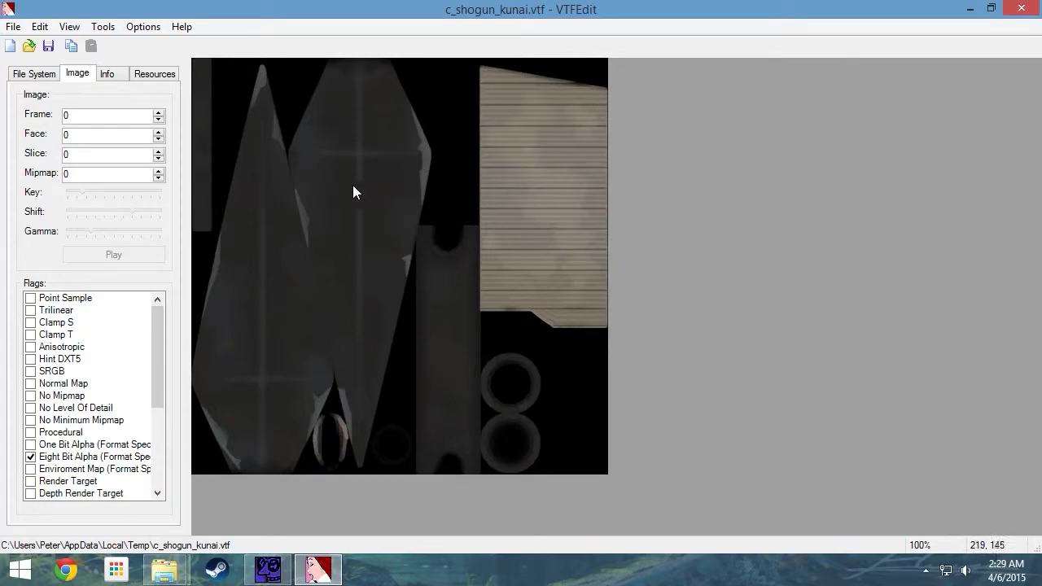
pyautogui.click(1021, 8)
# Extract c_shogun_kunai.vtf from the package into the Lesson 3\3.2 folder
pyautogui.moveTo(194, 574)
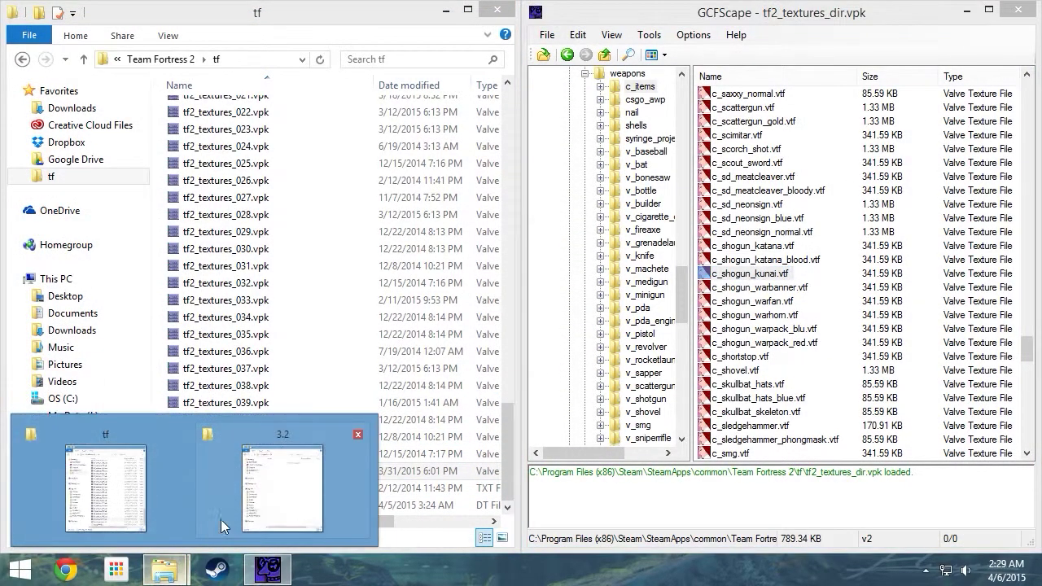
pyautogui.click(236, 504)
pyautogui.moveTo(757, 277); pyautogui.dragTo(350, 285)
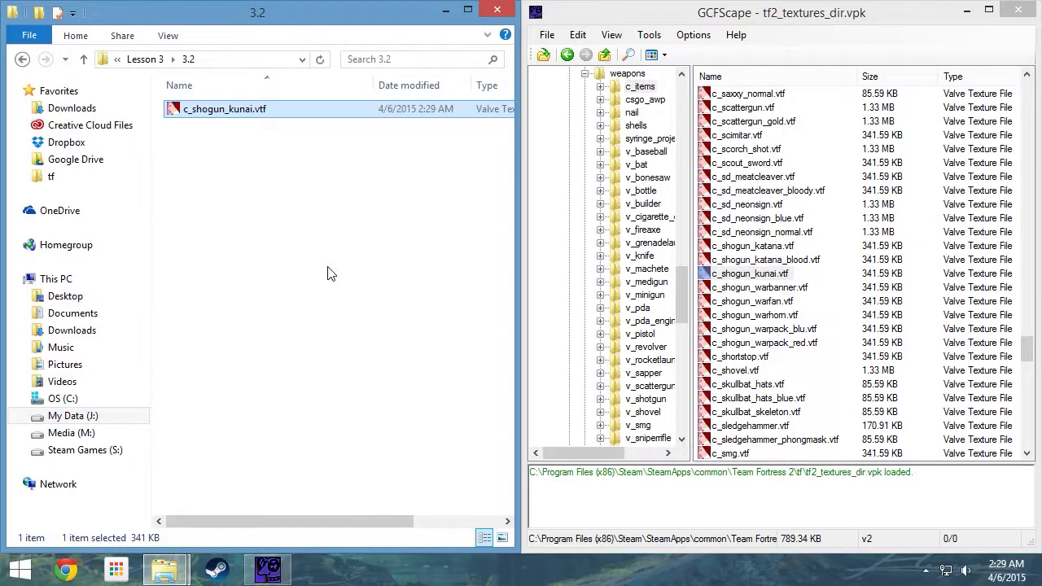
# Search the texture package for "kunai", look over the matching files and folder, and return to c_items
pyautogui.click(747, 65)
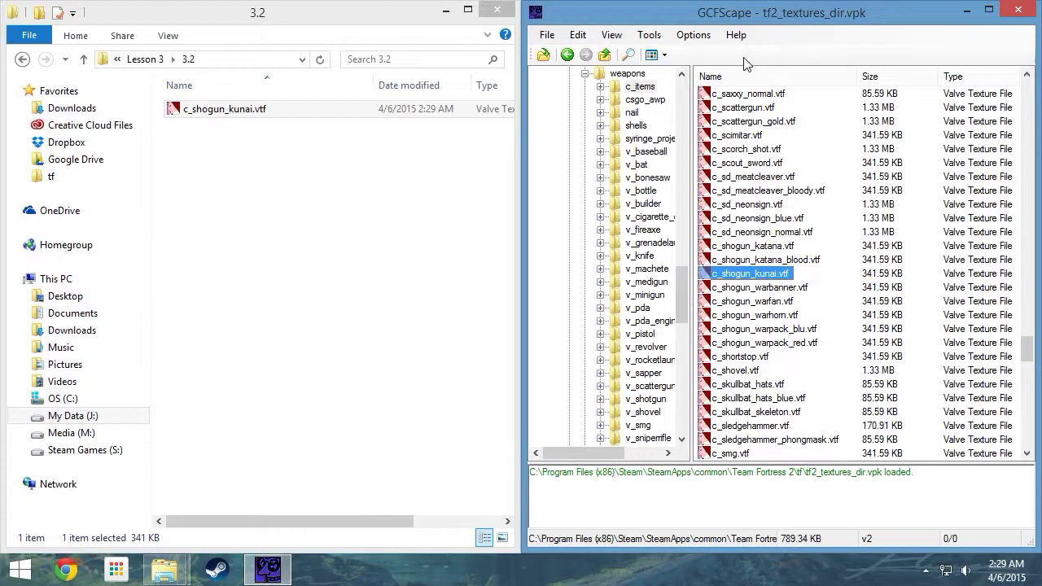
pyautogui.click(627, 54)
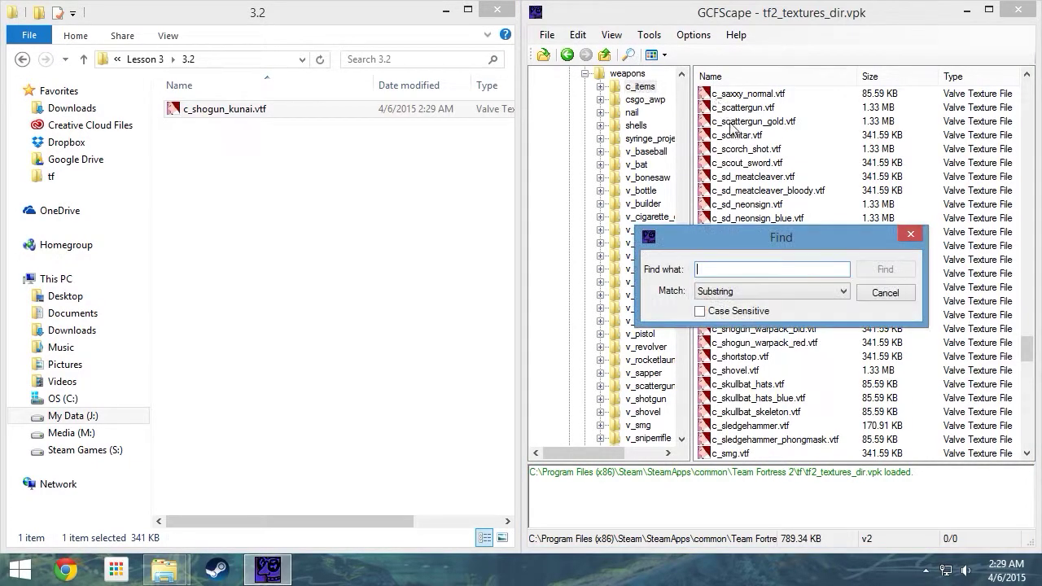
pyautogui.write('kunai')
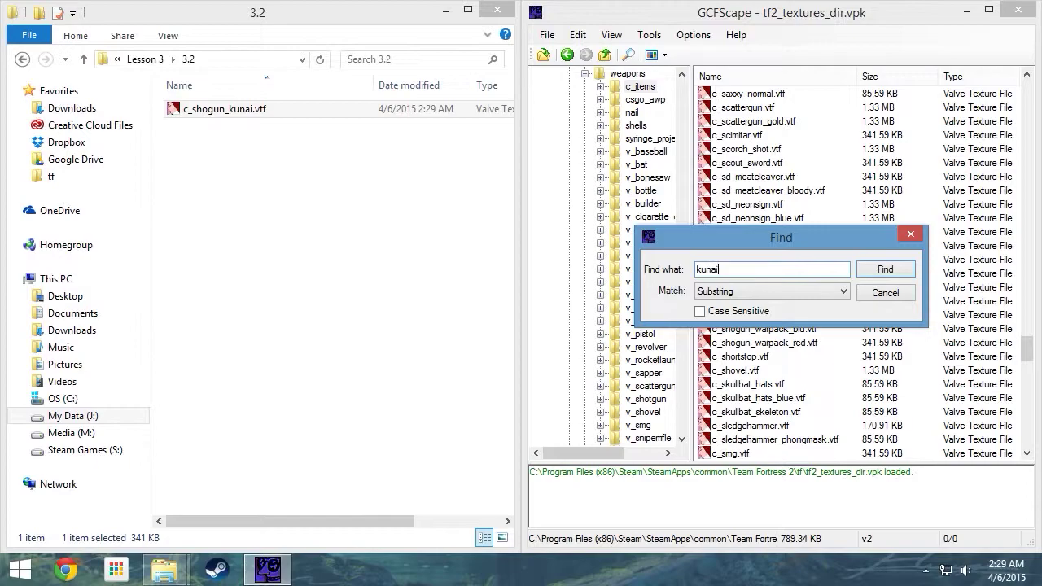
pyautogui.press('Return')
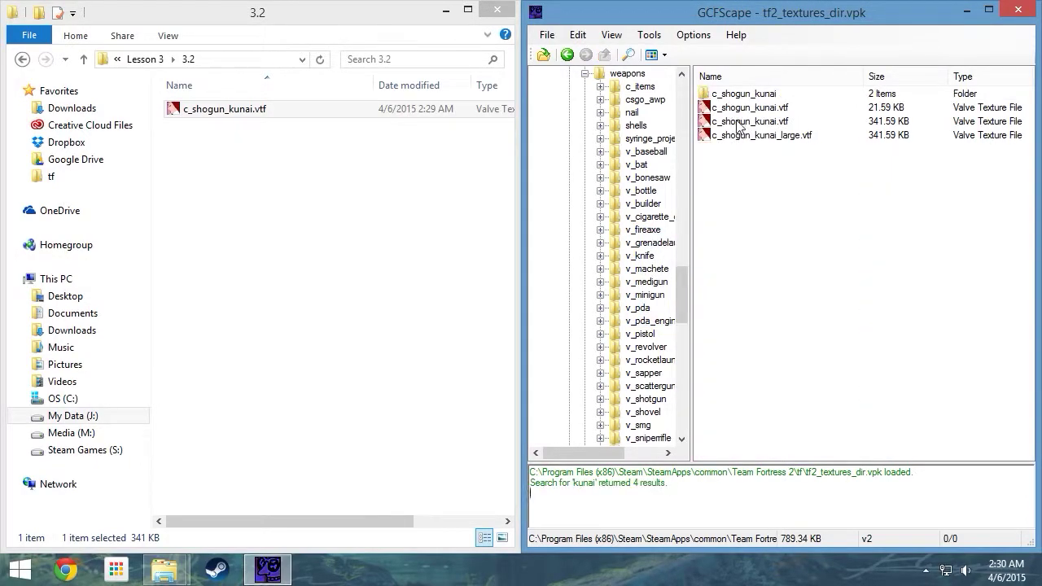
pyautogui.click(745, 136)
pyautogui.click(750, 112)
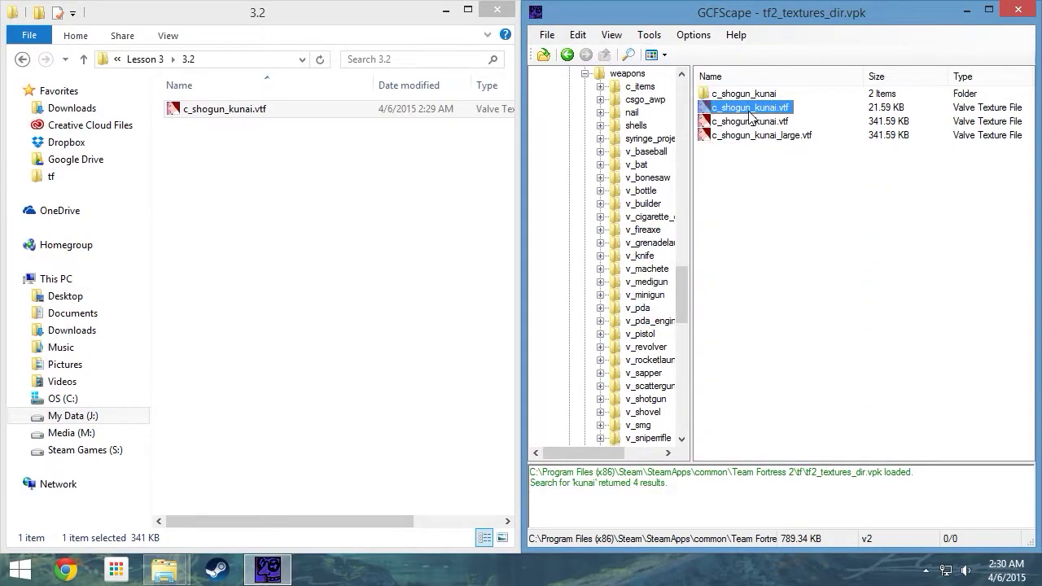
pyautogui.click(751, 96)
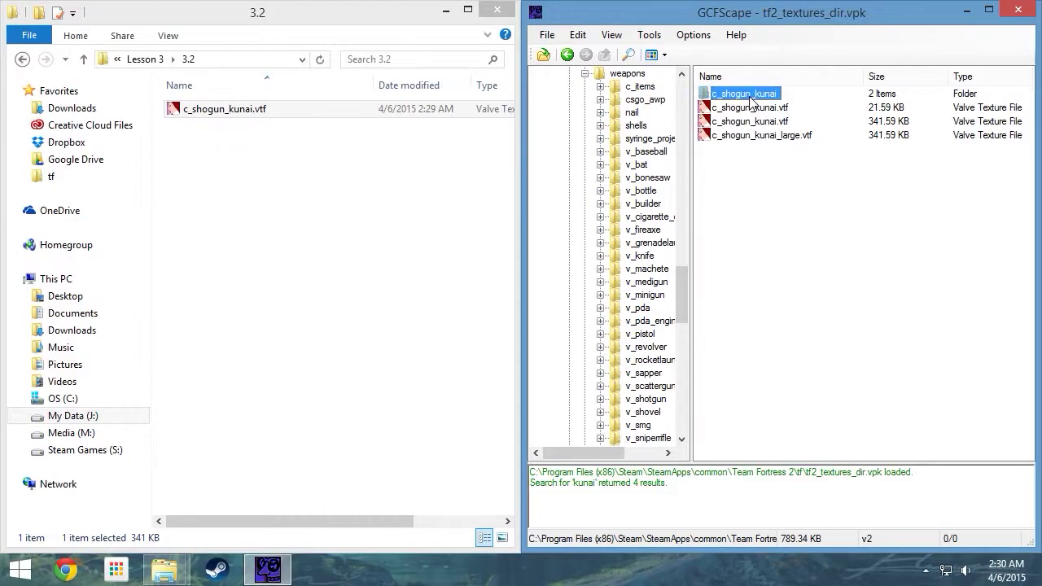
pyautogui.click(568, 55)
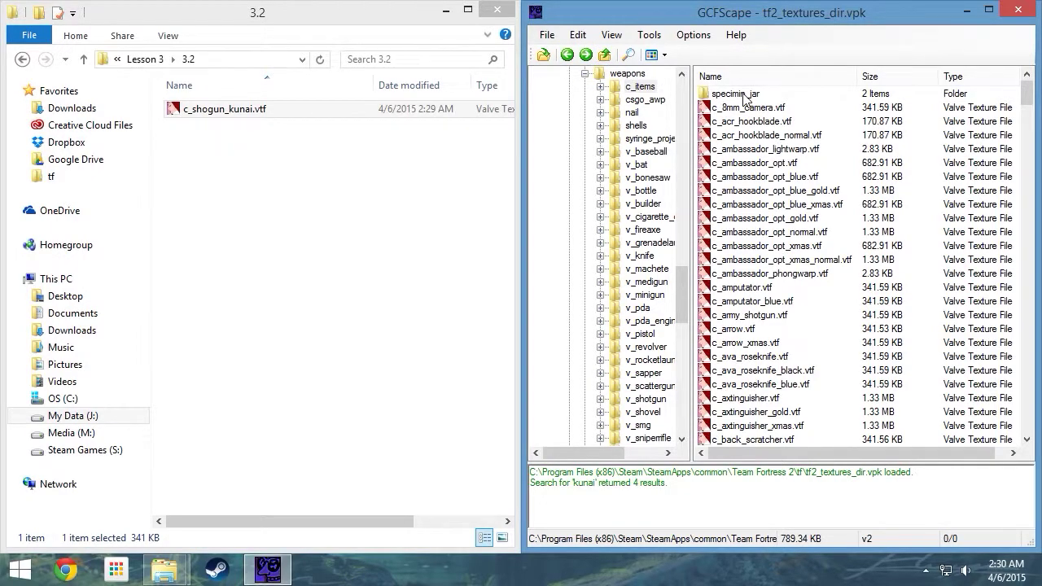
# Open Weapon-Spy-Conniver's Kunai-Rarity's Bodkin V1-2011.07.01.zip from Downloads and load its VPK file in GCFScape
pyautogui.click(279, 153)
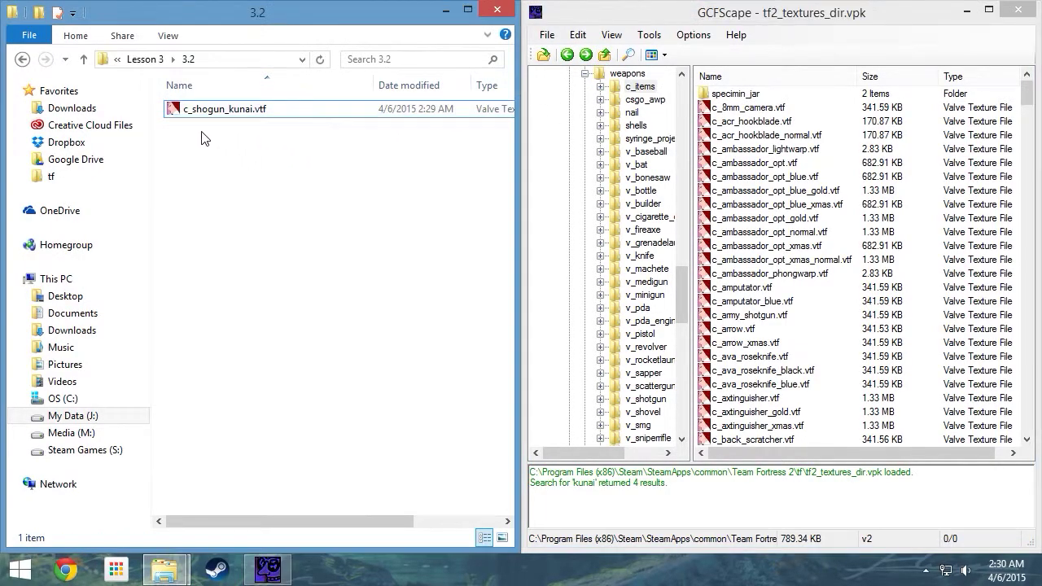
pyautogui.click(67, 108)
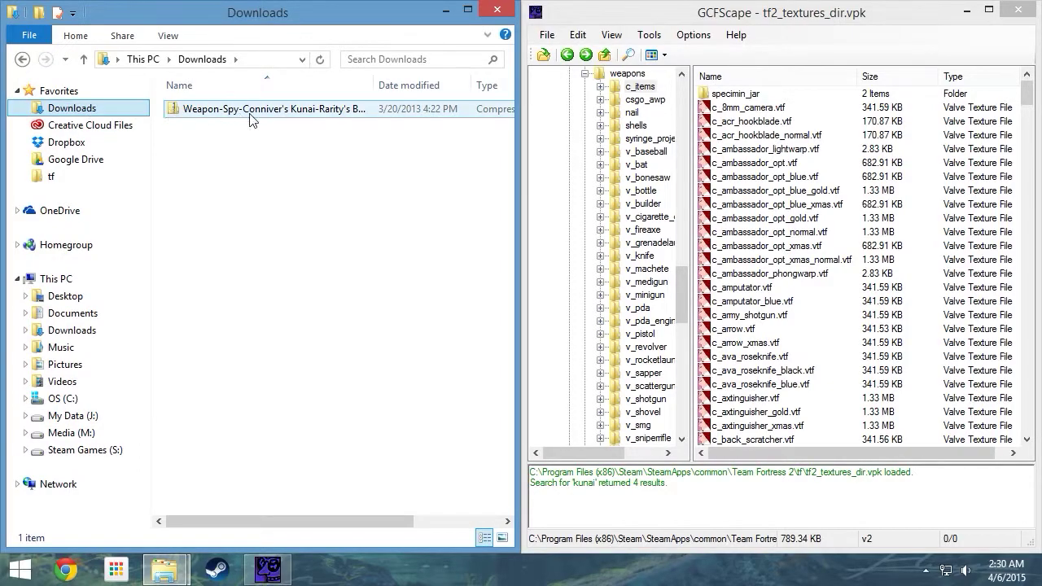
pyautogui.moveTo(374, 81); pyautogui.dragTo(471, 82)
pyautogui.click(362, 114)
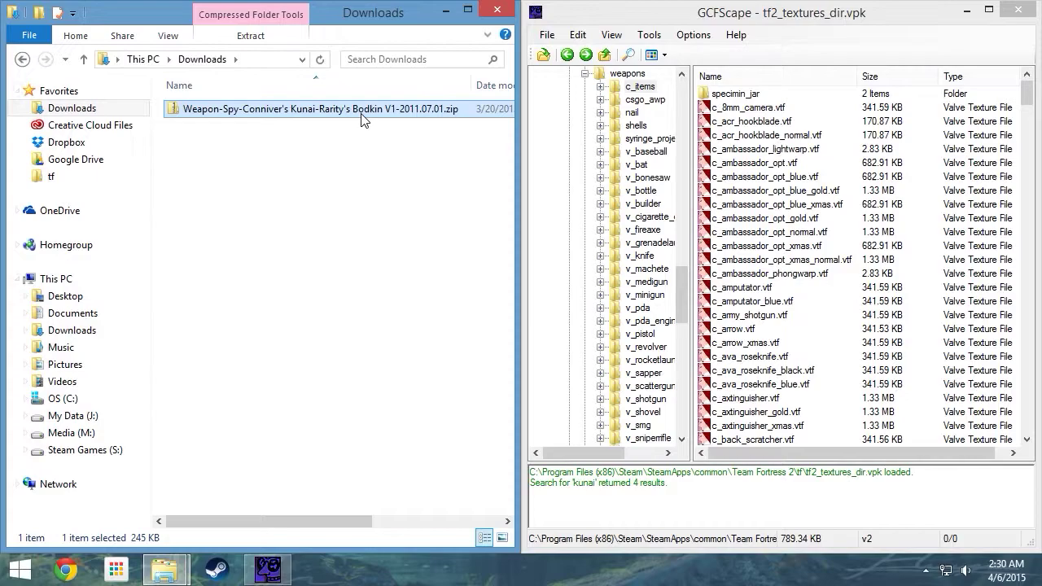
pyautogui.doubleClick(362, 116)
pyautogui.moveTo(333, 109); pyautogui.dragTo(737, 118)
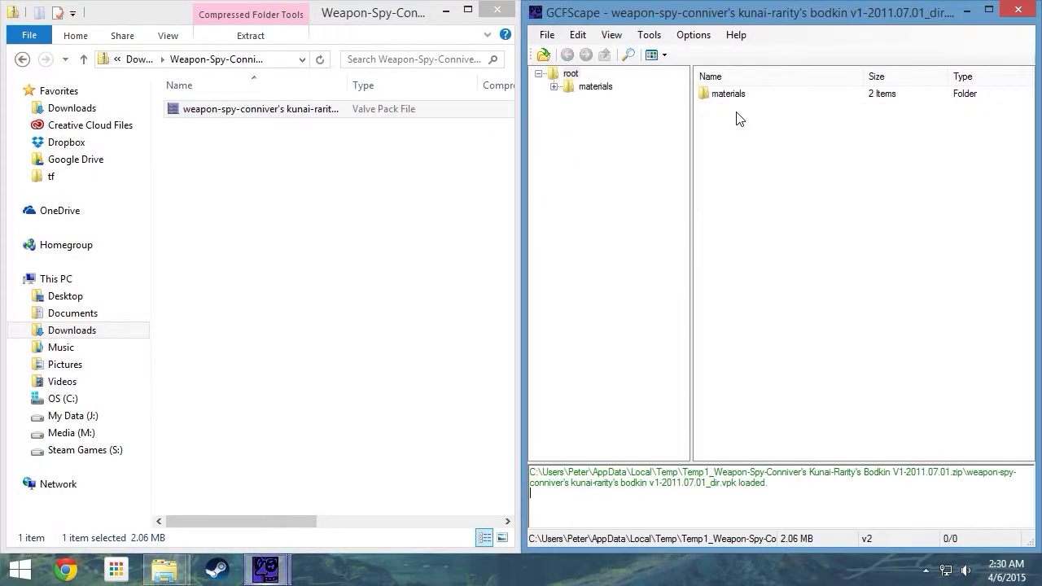
# Browse the mod package through materials, models, weapons and c_items to c_shogun_kunai.vtf, and close that package
pyautogui.doubleClick(739, 96)
pyautogui.doubleClick(729, 107)
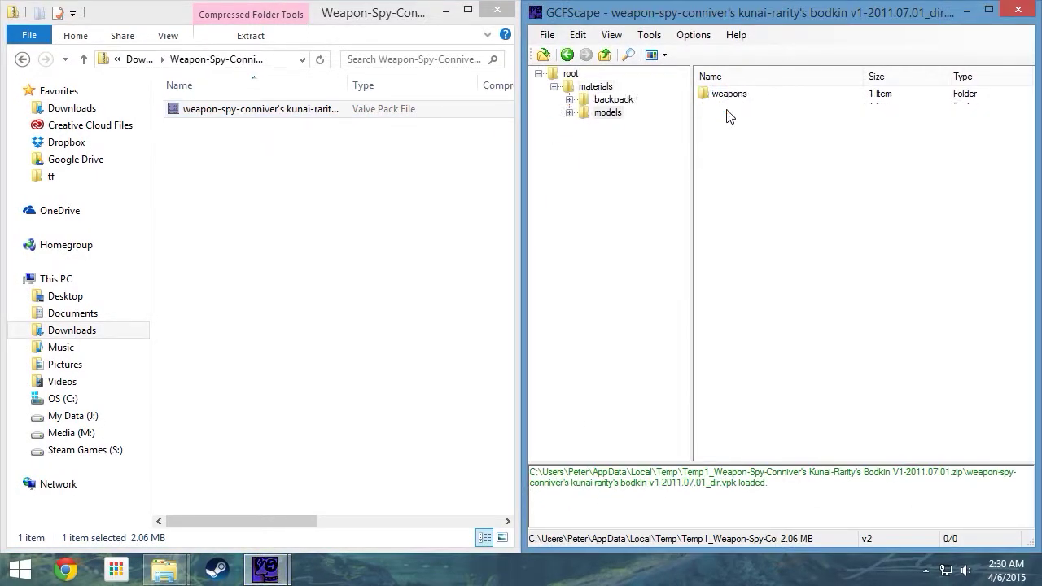
pyautogui.doubleClick(729, 95)
pyautogui.doubleClick(728, 95)
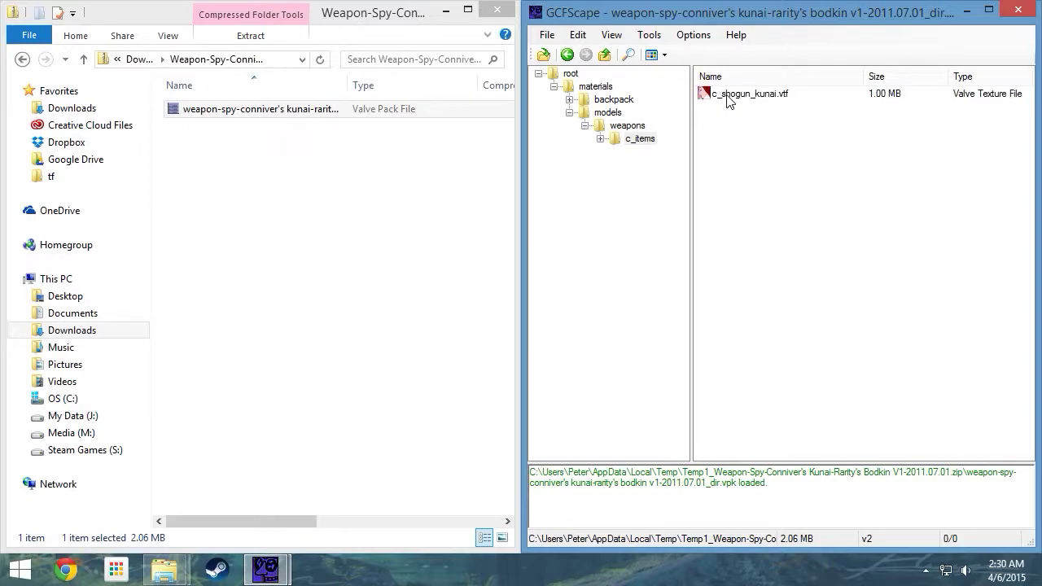
pyautogui.click(728, 95)
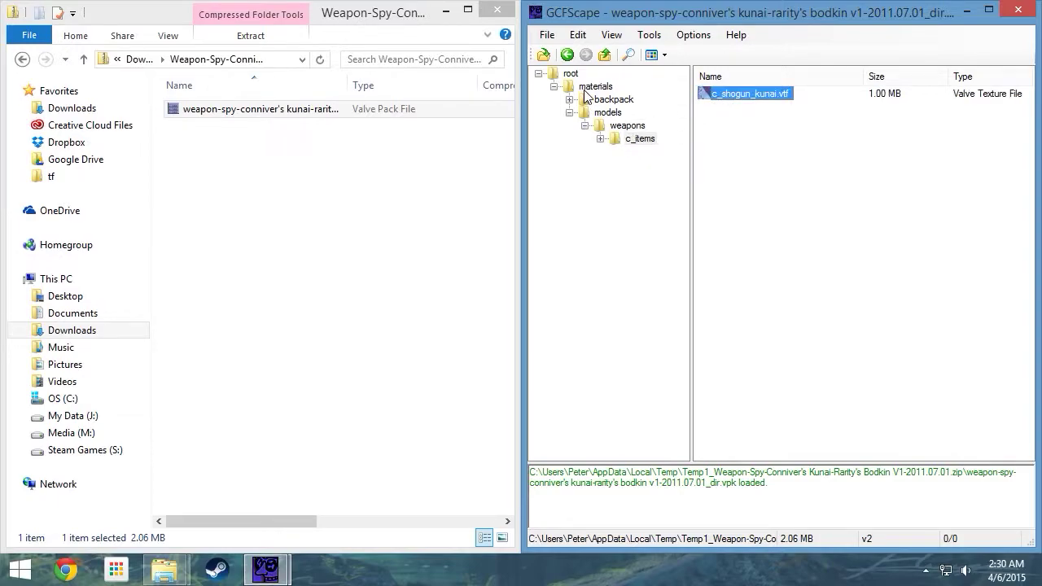
pyautogui.click(1006, 16)
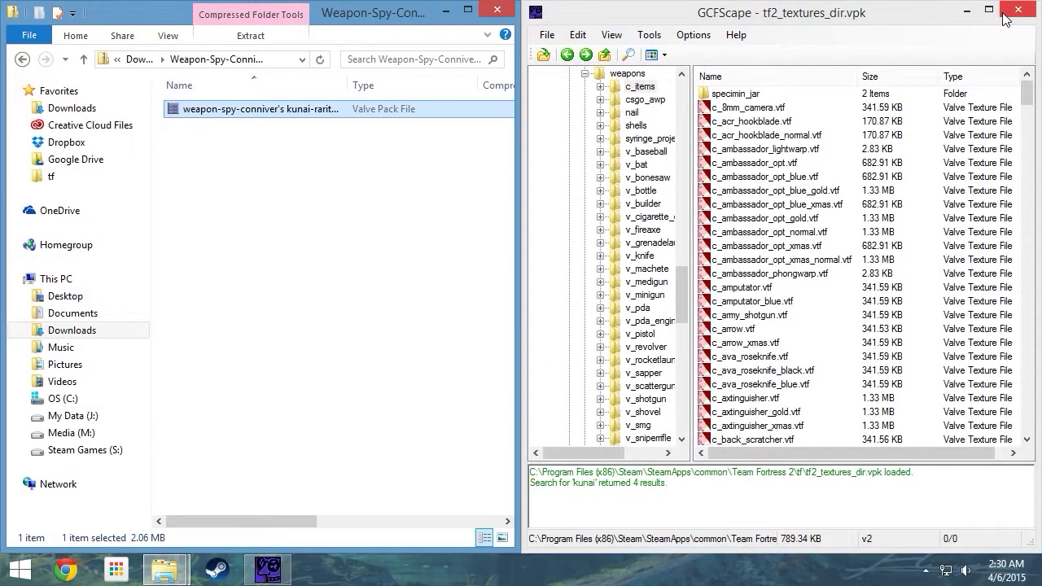
# Go back to the models folder in tf2_textures_dir.vpk and open its workshop folder
pyautogui.click(567, 55)
pyautogui.click(568, 55)
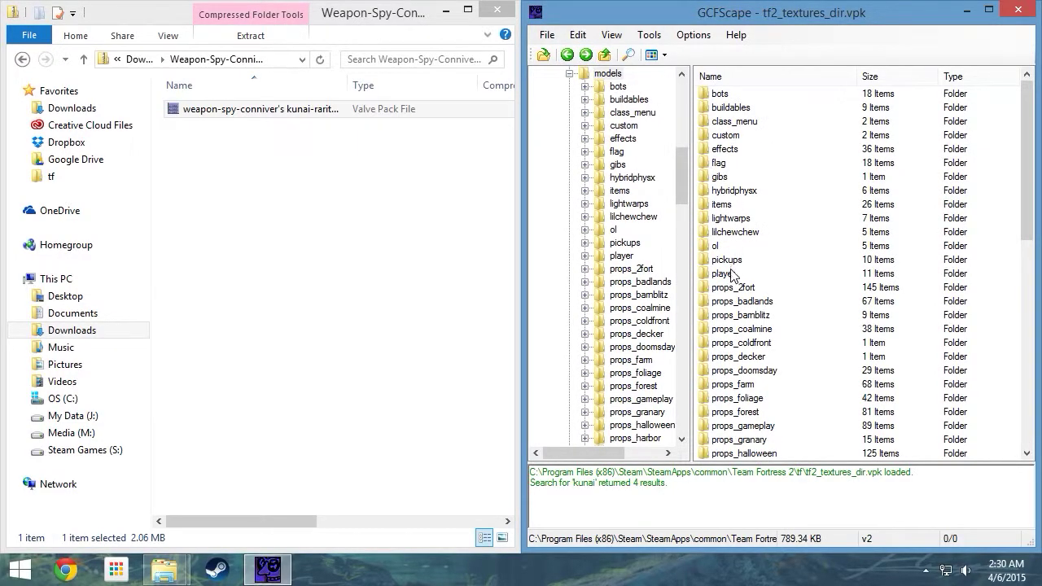
pyautogui.click(735, 275)
pyautogui.scroll(-11, 743, 277)
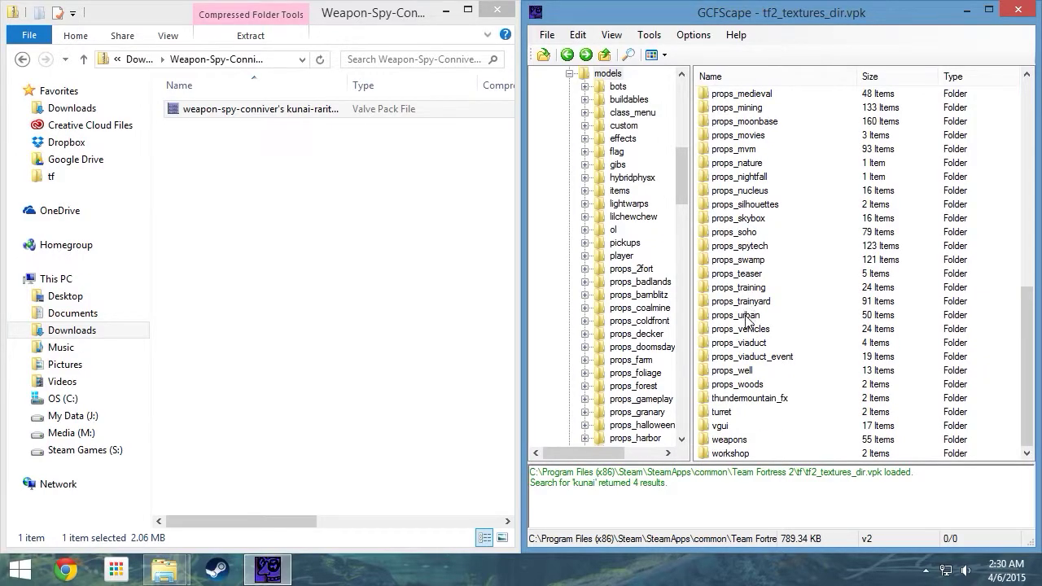
pyautogui.click(745, 455)
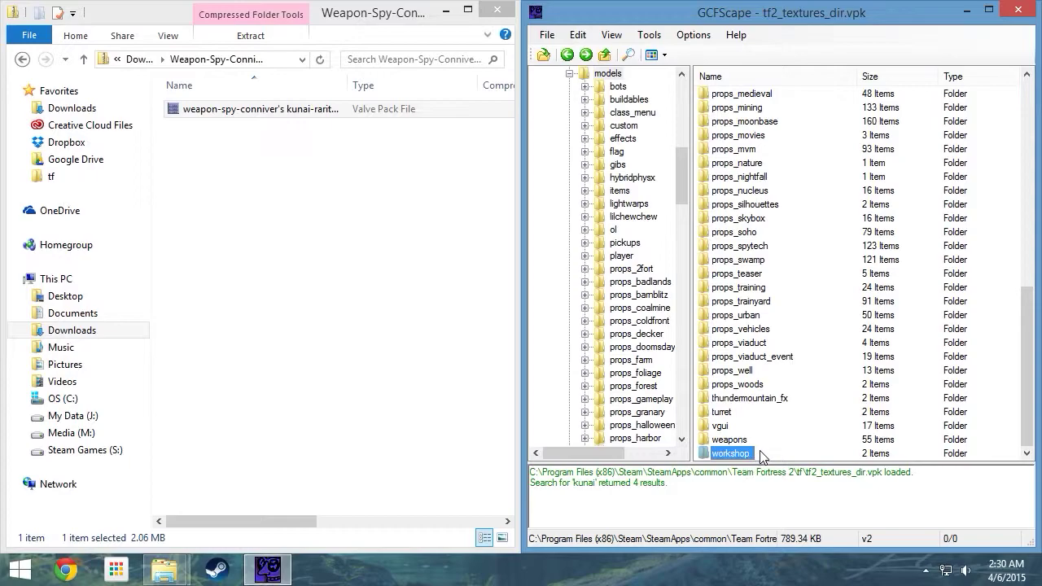
pyautogui.doubleClick(743, 454)
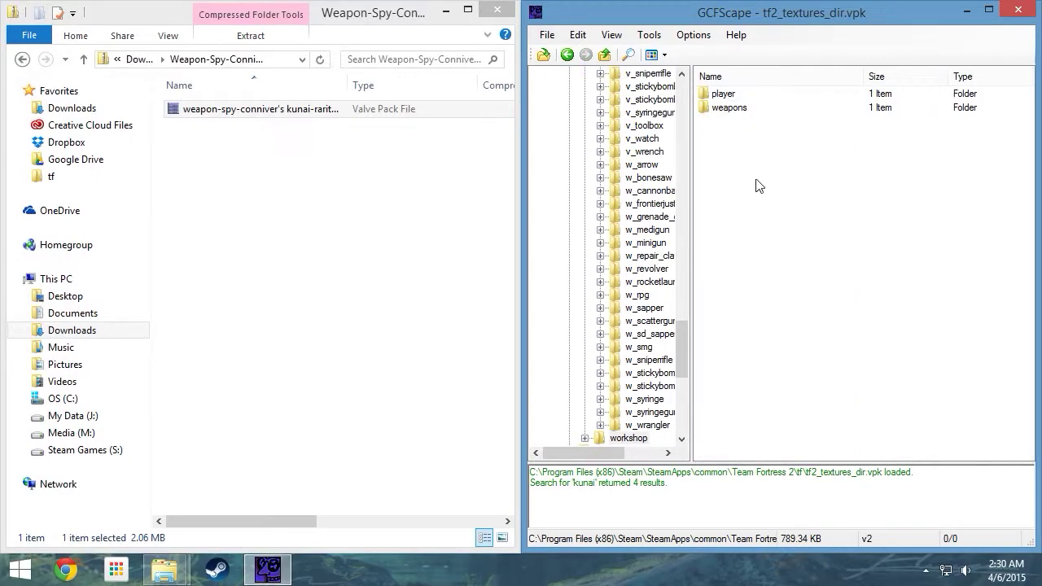
# Look through the c_models weapon folders under workshop weapons, and return to the workshop folder to check its player folder
pyautogui.doubleClick(732, 107)
pyautogui.doubleClick(728, 96)
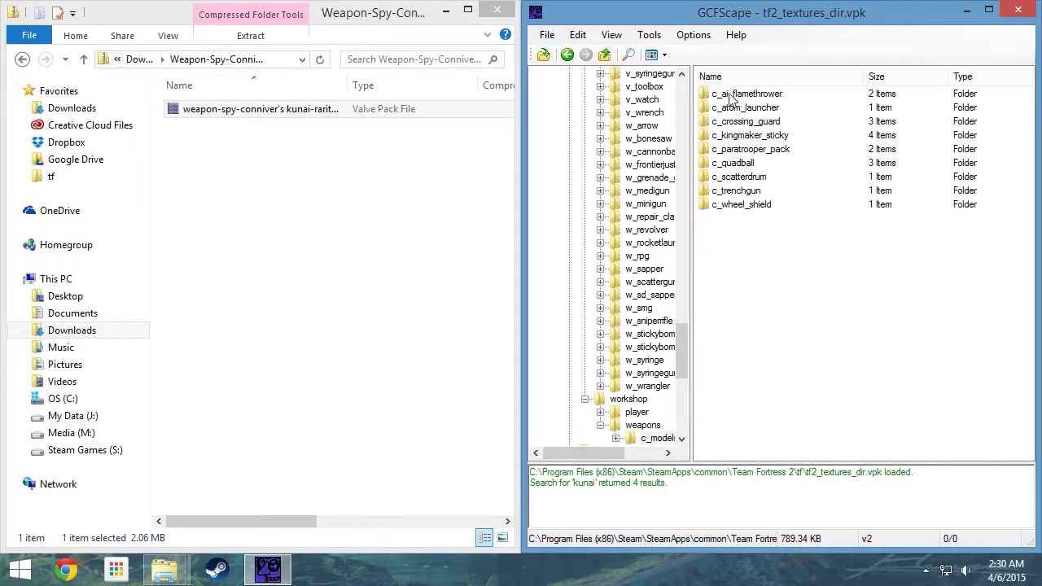
pyautogui.click(747, 135)
pyautogui.click(754, 177)
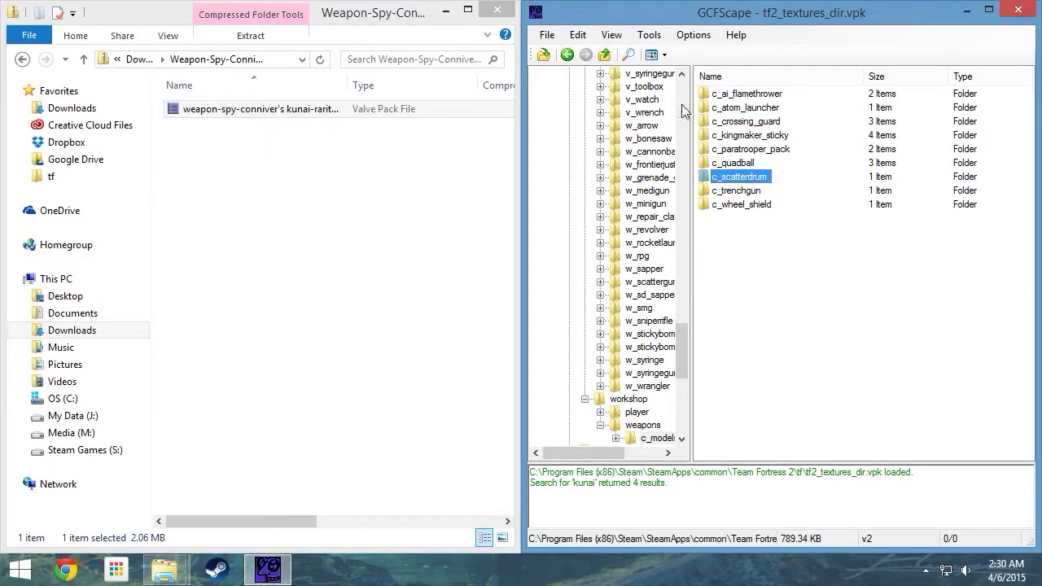
pyautogui.click(567, 56)
pyautogui.click(567, 56)
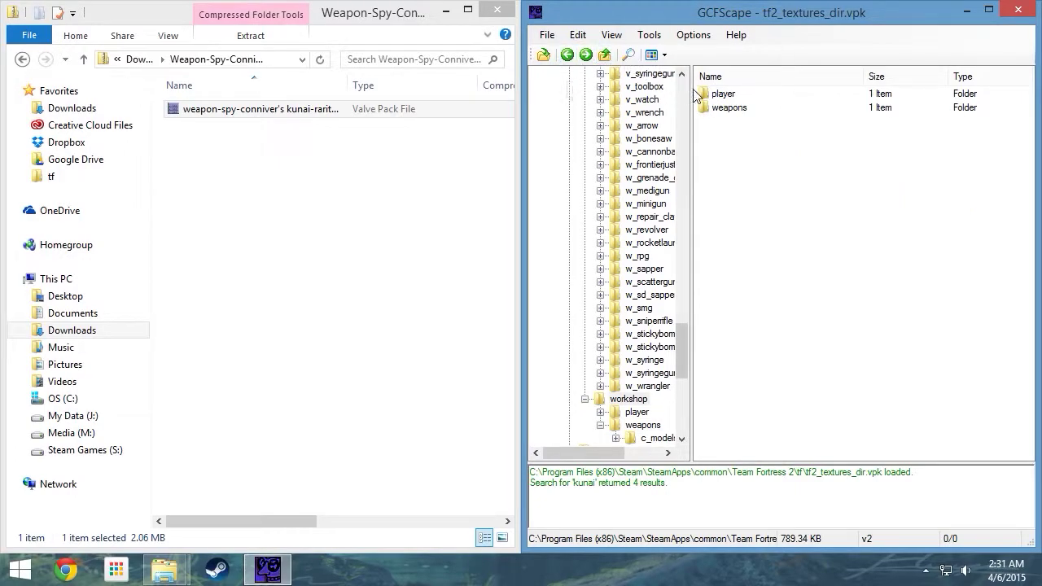
pyautogui.click(727, 95)
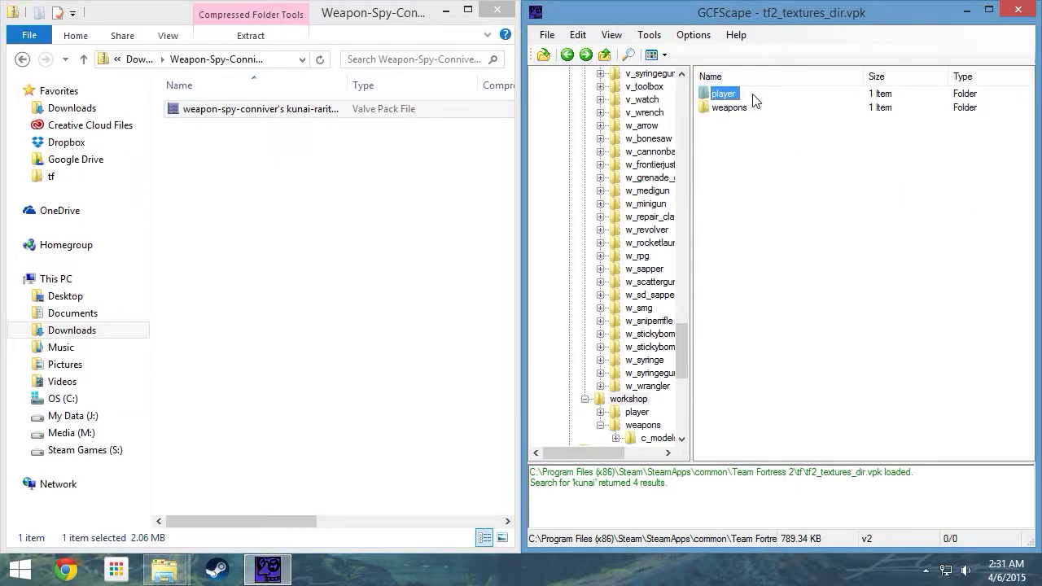
pyautogui.click(753, 94)
# Return from the downloaded zip to the Lesson 3\3.2 folder holding the extracted c_shogun_kunai.vtf
pyautogui.click(312, 170)
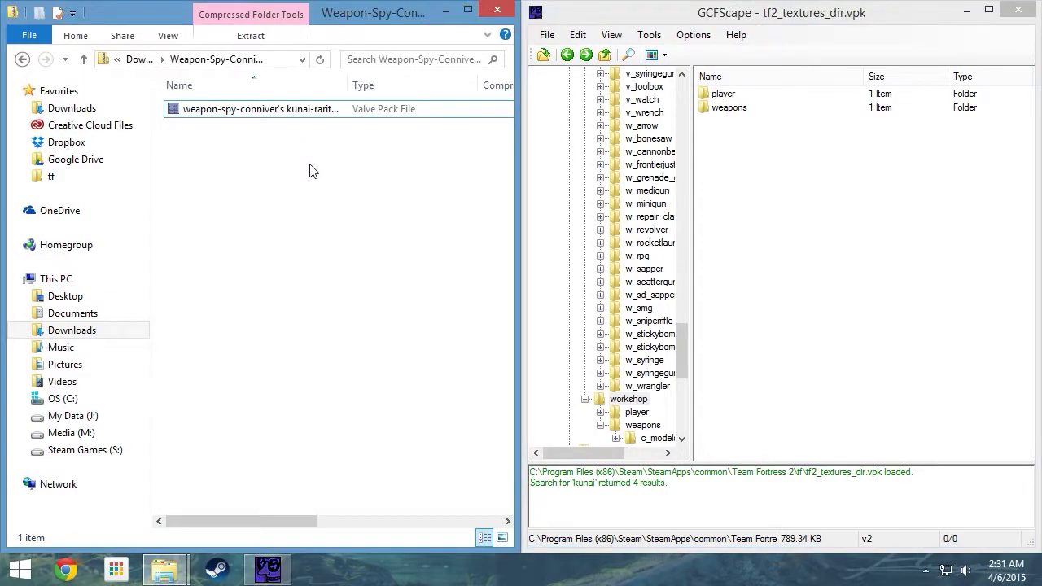
pyautogui.click(22, 59)
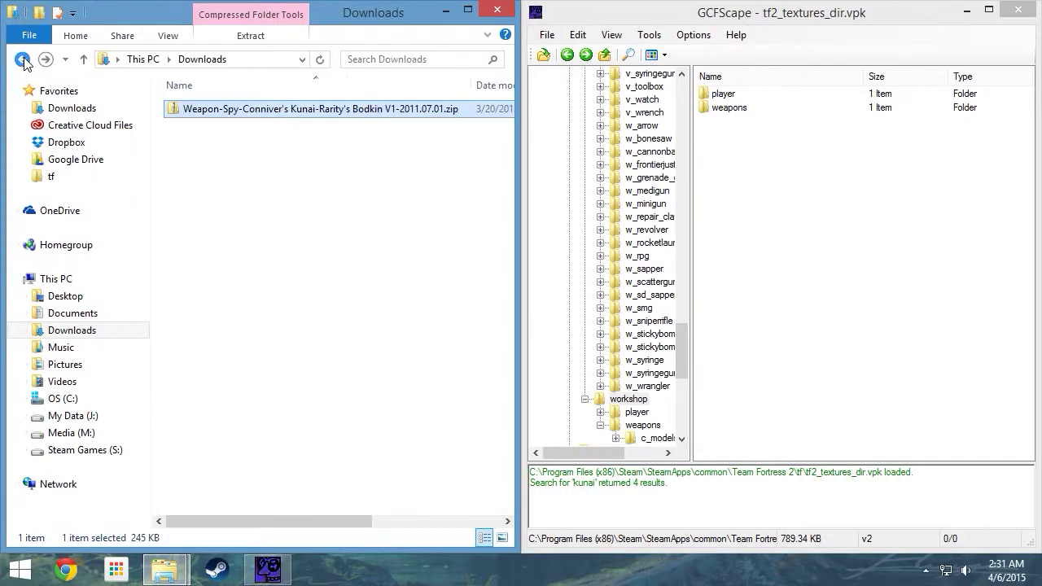
pyautogui.click(22, 58)
pyautogui.click(242, 111)
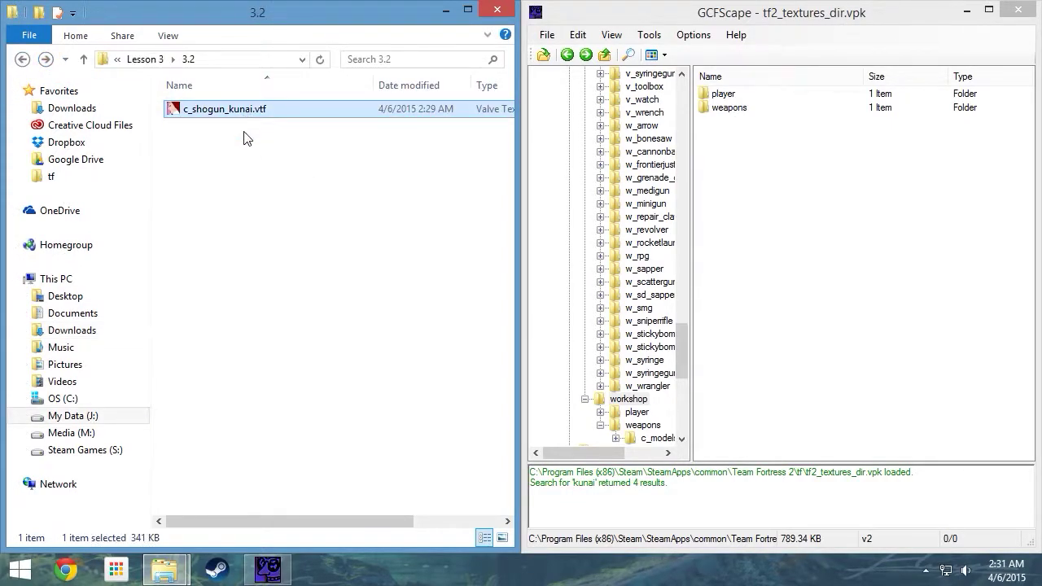
pyautogui.click(247, 138)
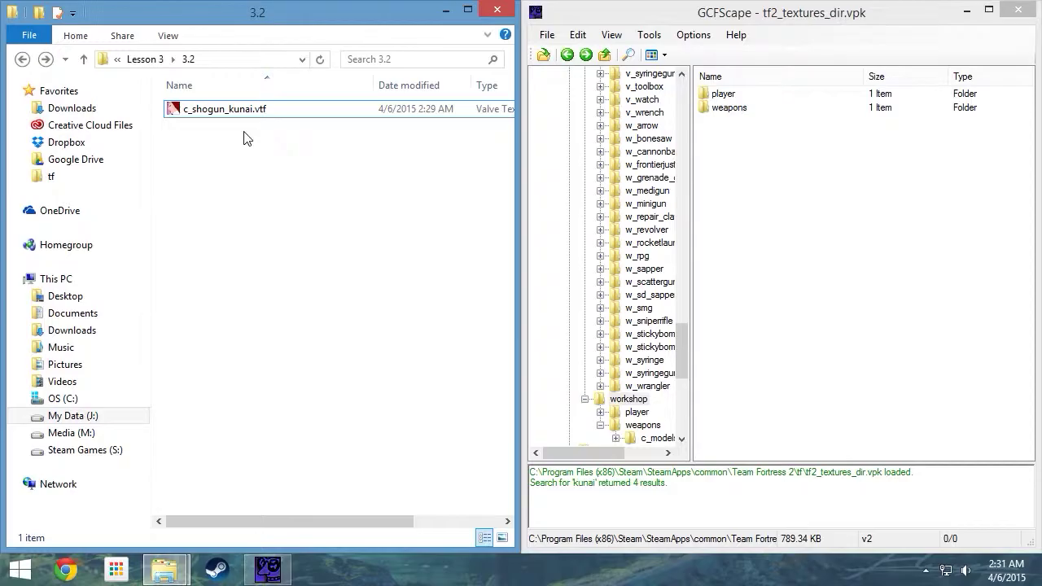